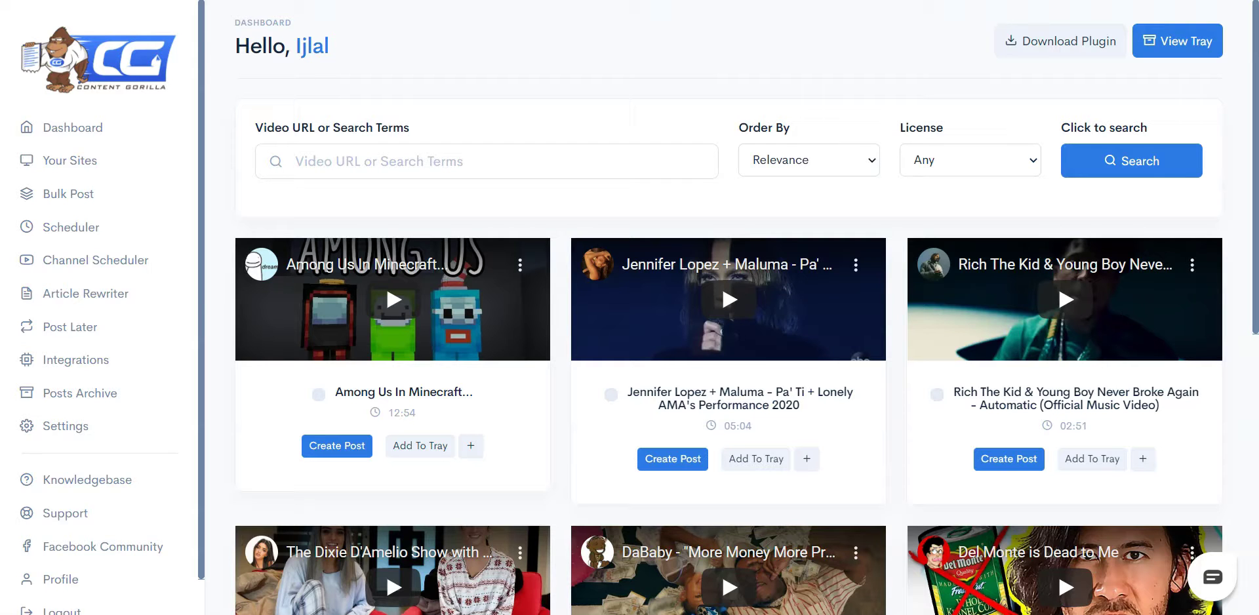
- Enter "solid state hard drive" as the video search term, using the matching suggestion
left_click(401, 150)
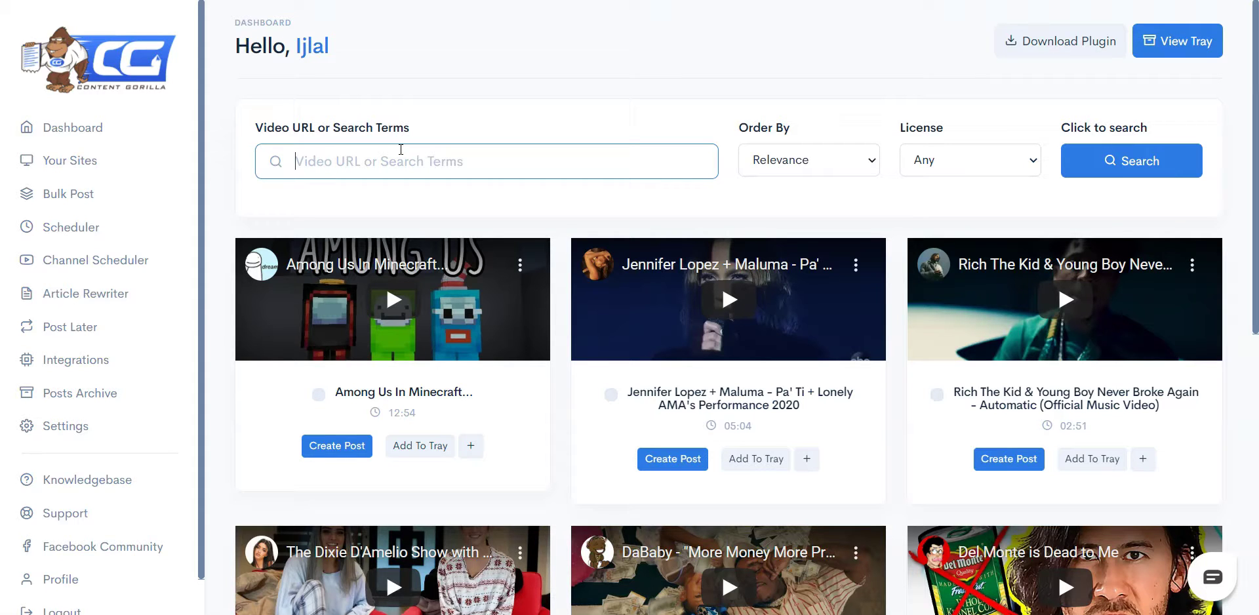
type("S")
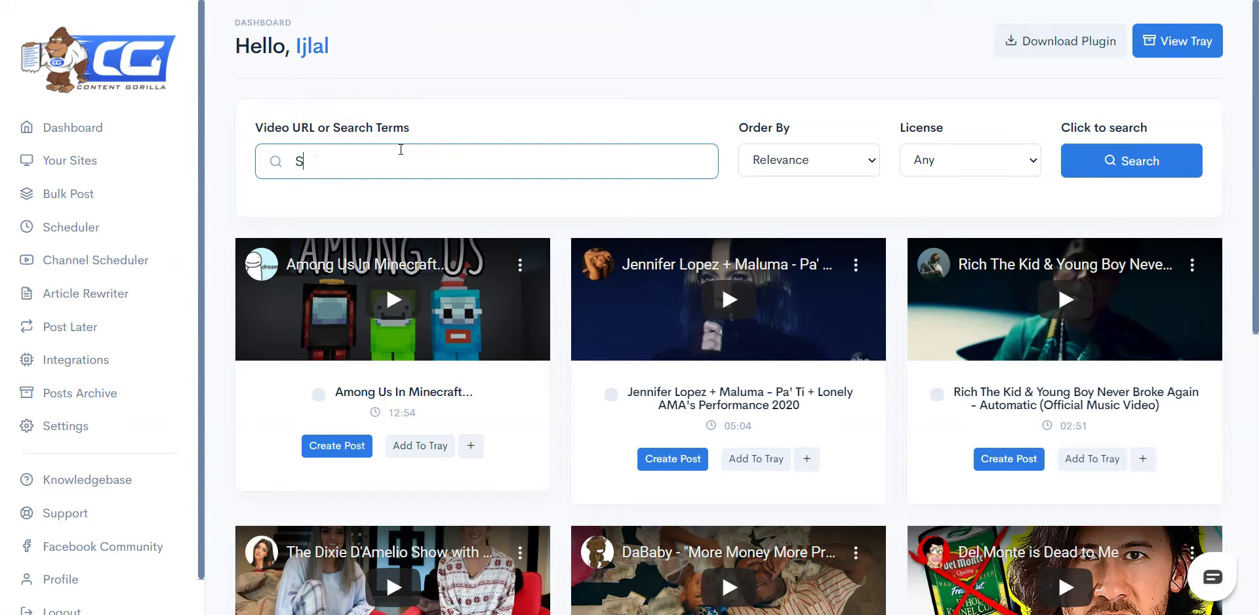
type("olid State Har")
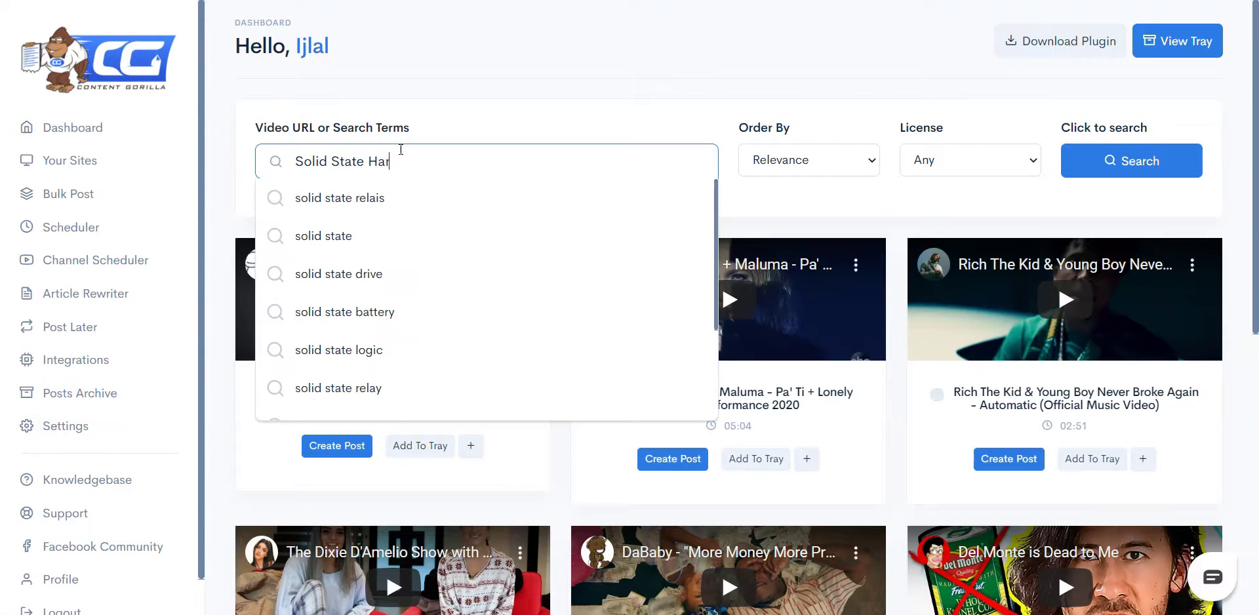
type("ddrive")
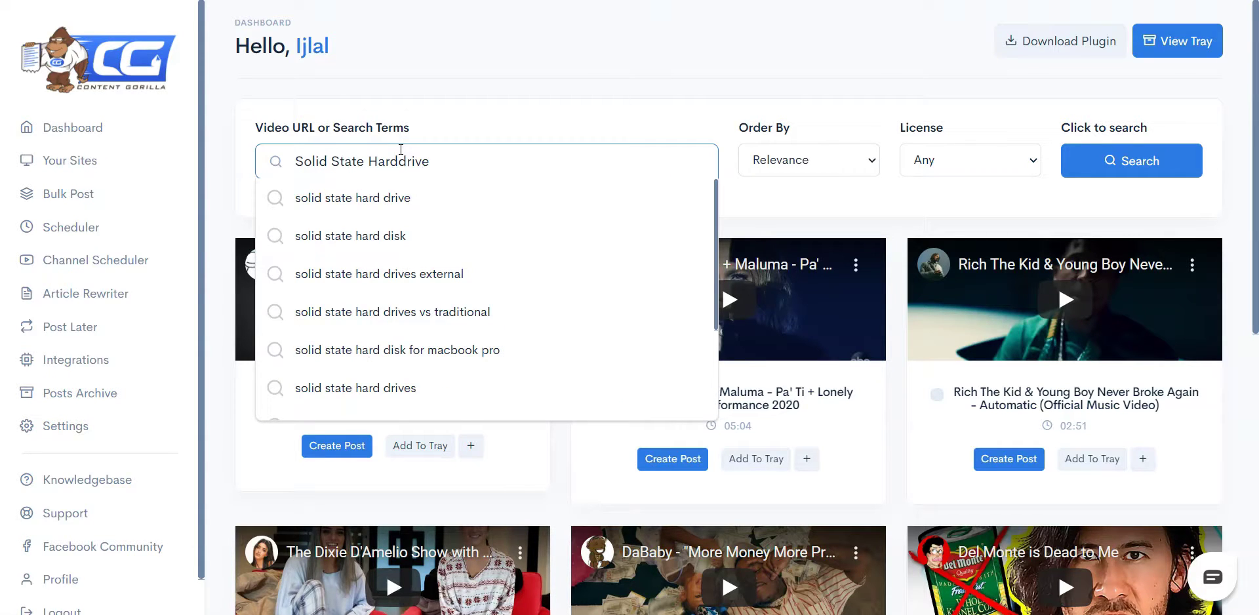
left_click(436, 206)
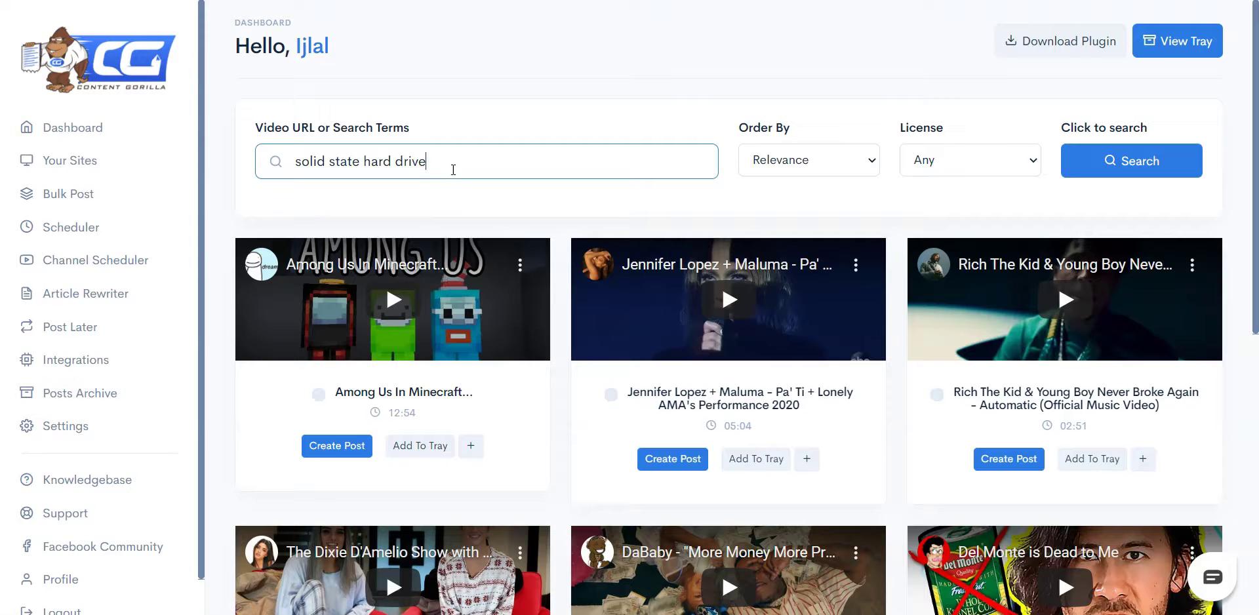
- Look through the related search suggestions for the entered term and keep "solid state hard drive"
left_click(656, 170)
key("Down")
key("Down")
key("Down")
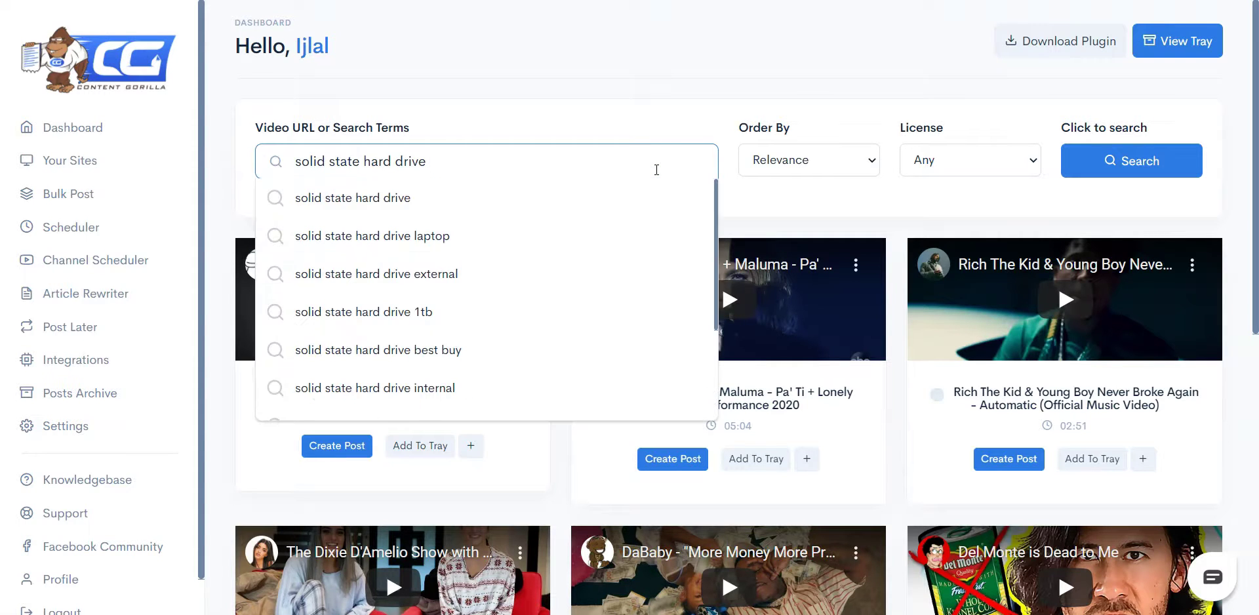
key("Down")
key("Down")
key("Down")
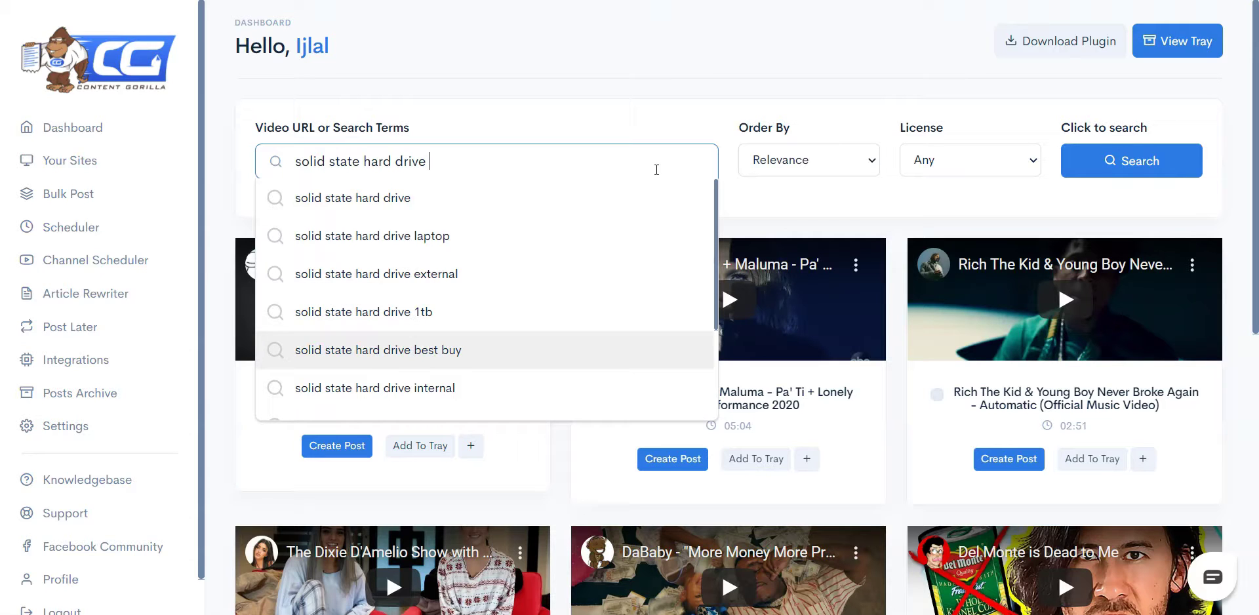
key("Down")
key("Down")
key("Down")
key("Down")
key("Down")
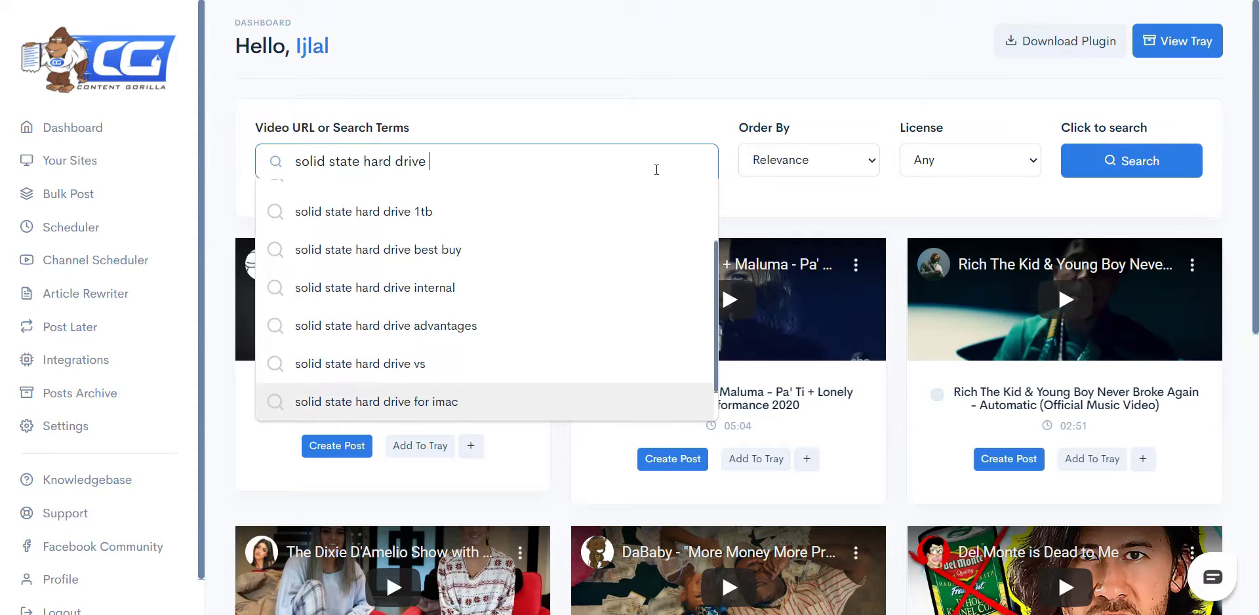
key("Down")
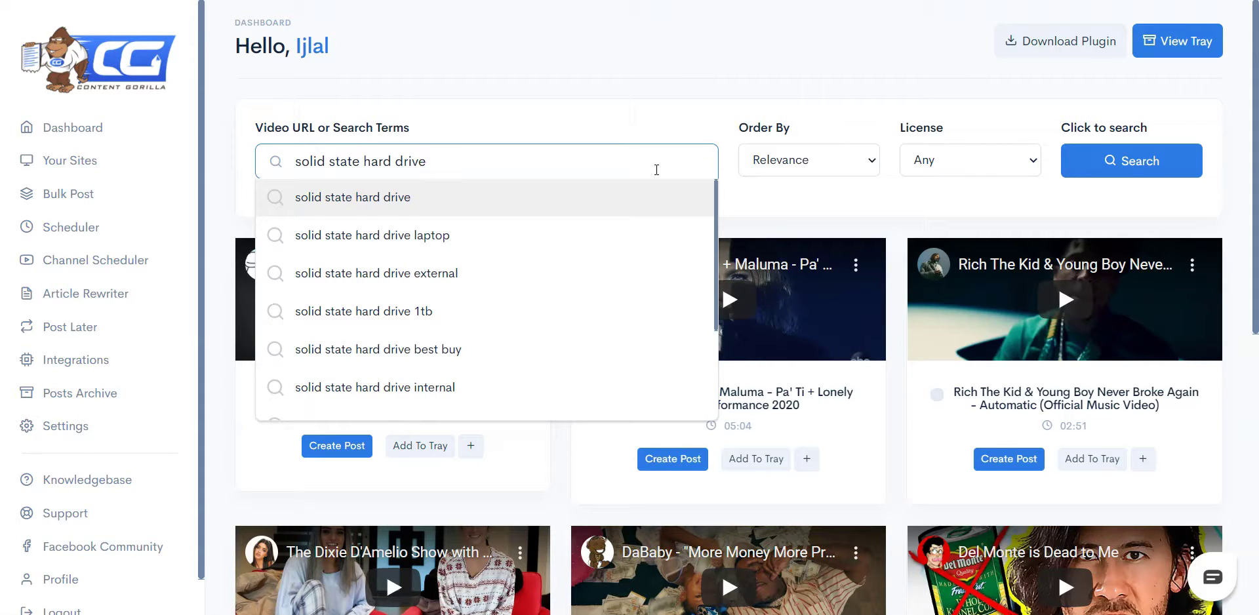
left_click(634, 196)
- Check the ordering and license options, keep Relevance and Any, and run the video search
left_click(770, 159)
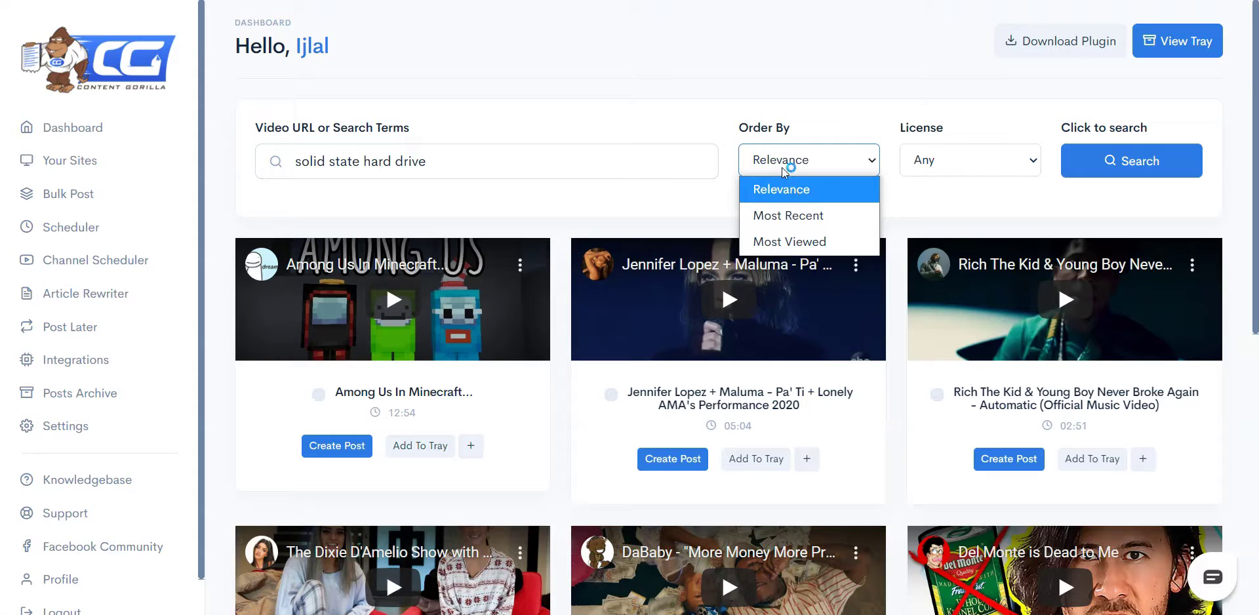
left_click(785, 168)
left_click(785, 167)
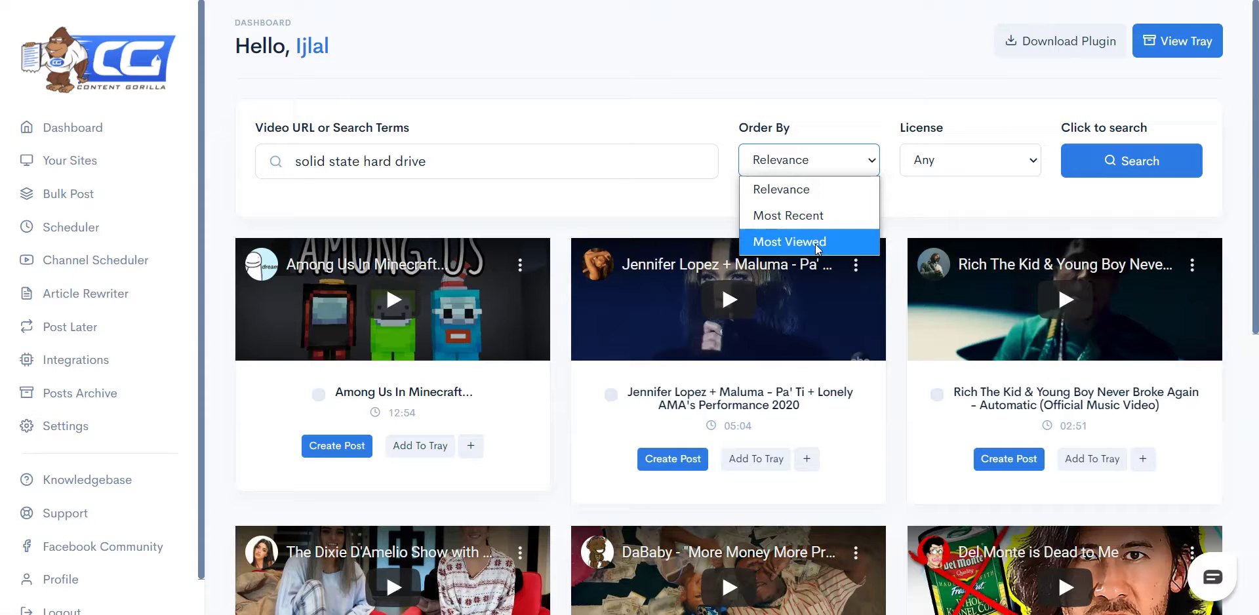
left_click(989, 167)
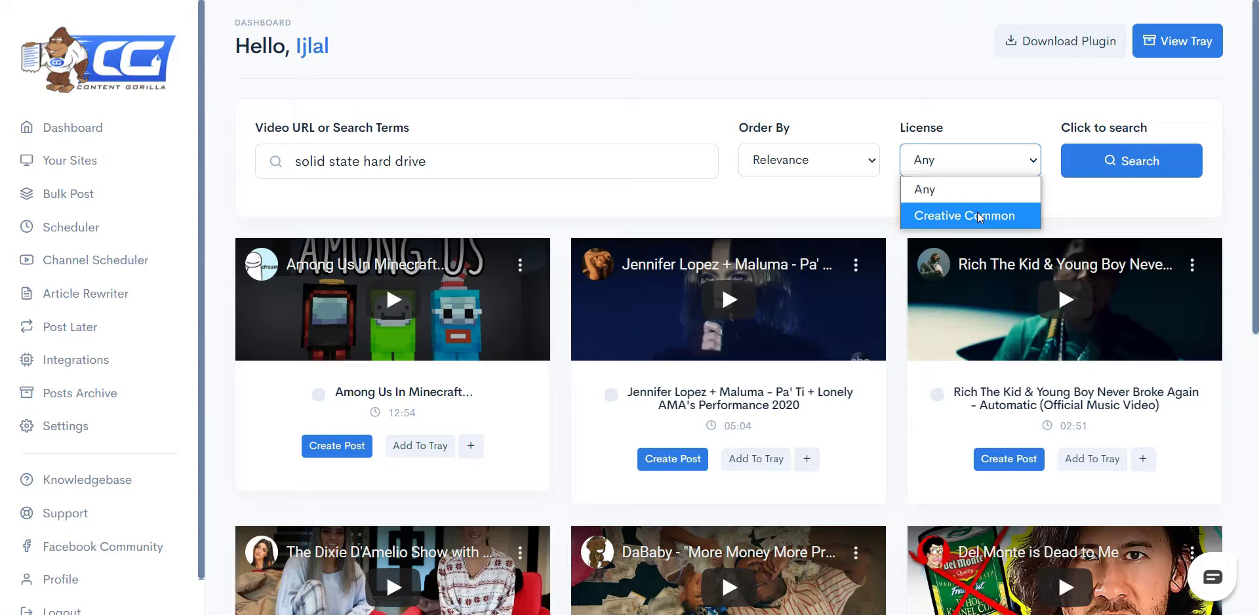
left_click(971, 191)
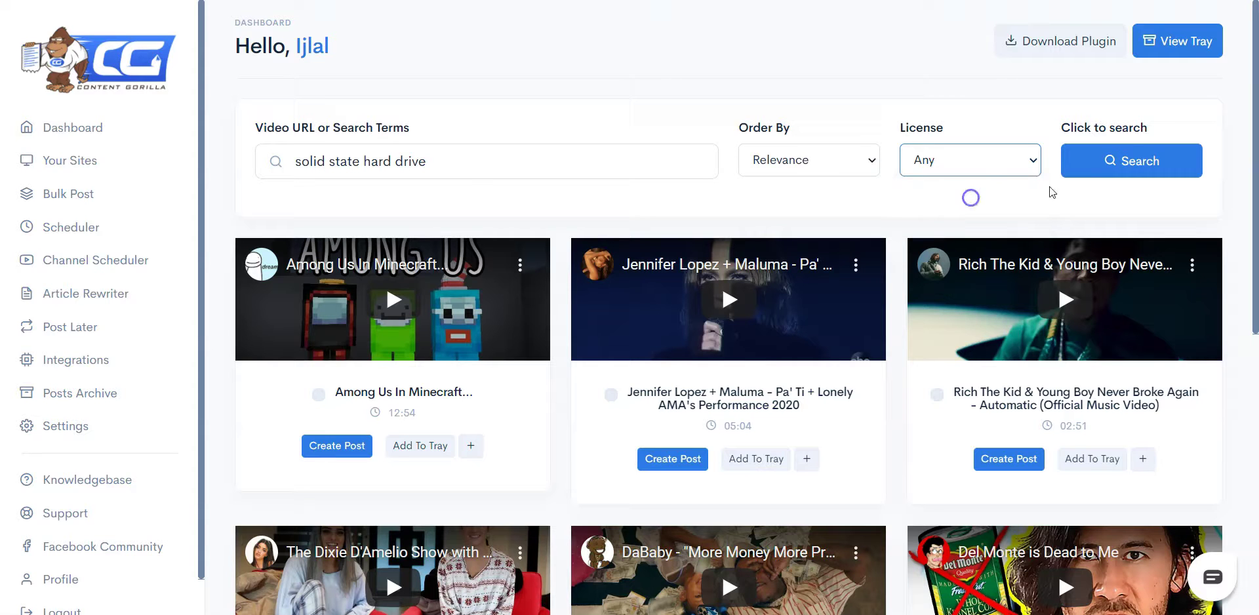
left_click(1111, 171)
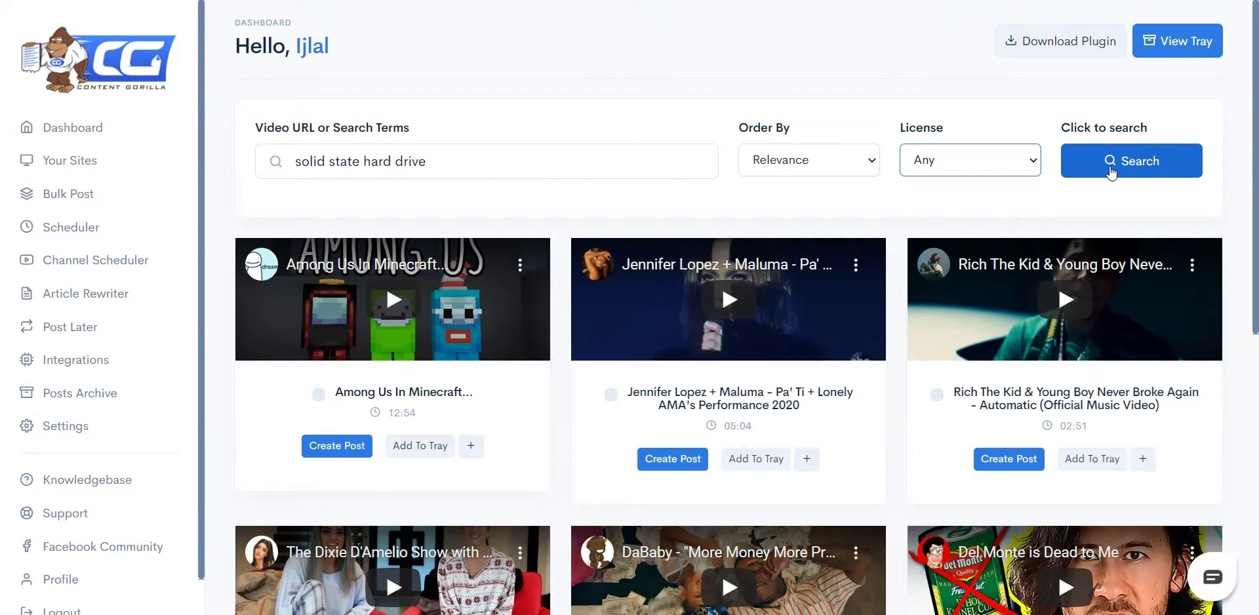
left_click(1111, 172)
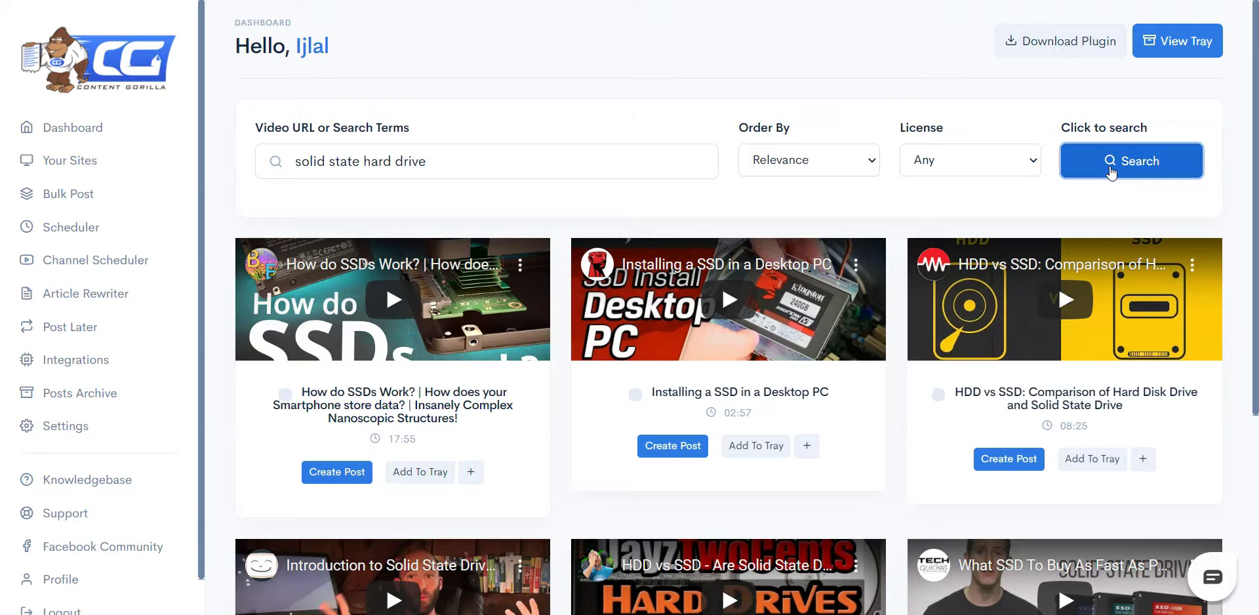
- Briefly preview the "How do SSDs Work?" video from the search results and create a post from it
scroll(571, 132, "down", 3)
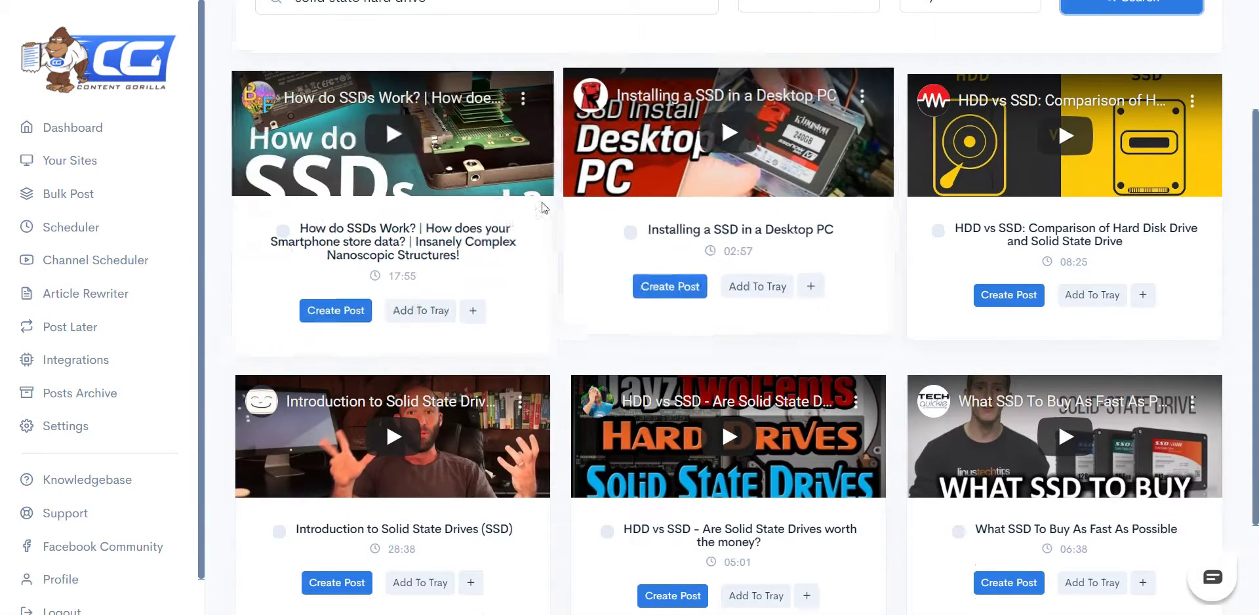
left_click(411, 136)
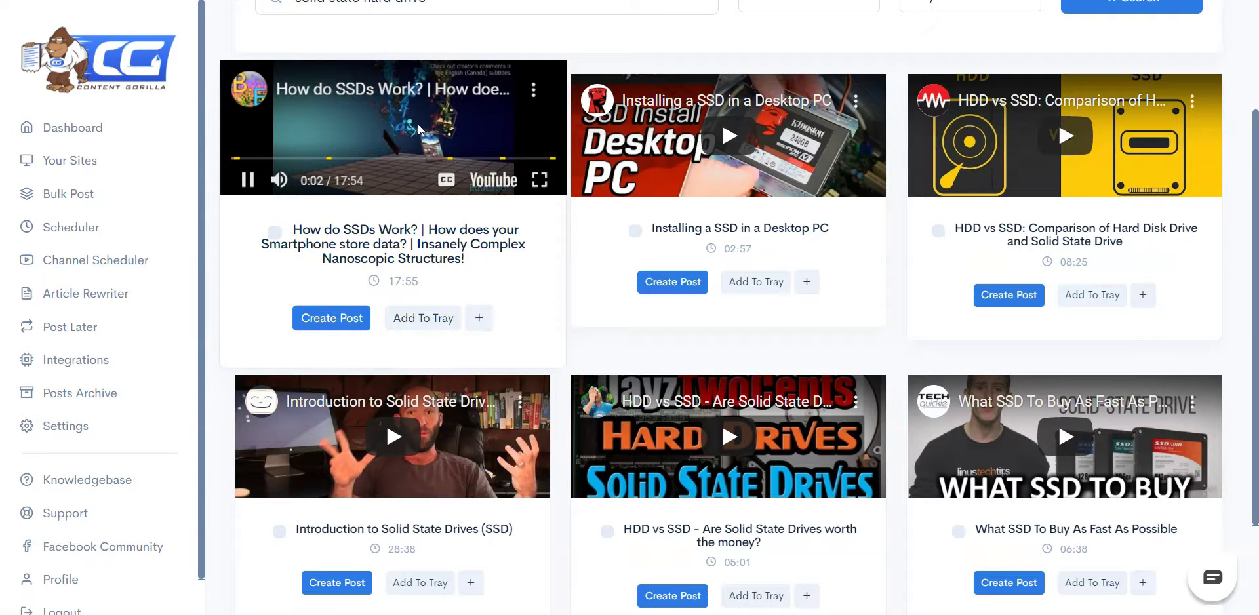
left_click(248, 179)
scroll(556, 137, "down", 1)
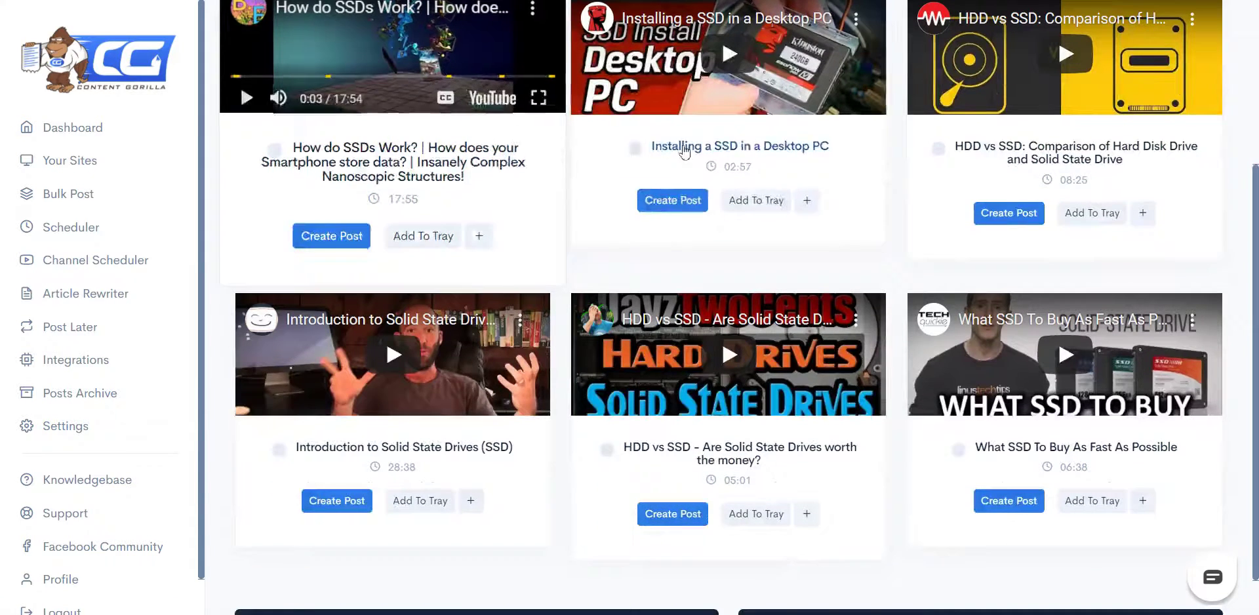
scroll(420, 321, "up", 2)
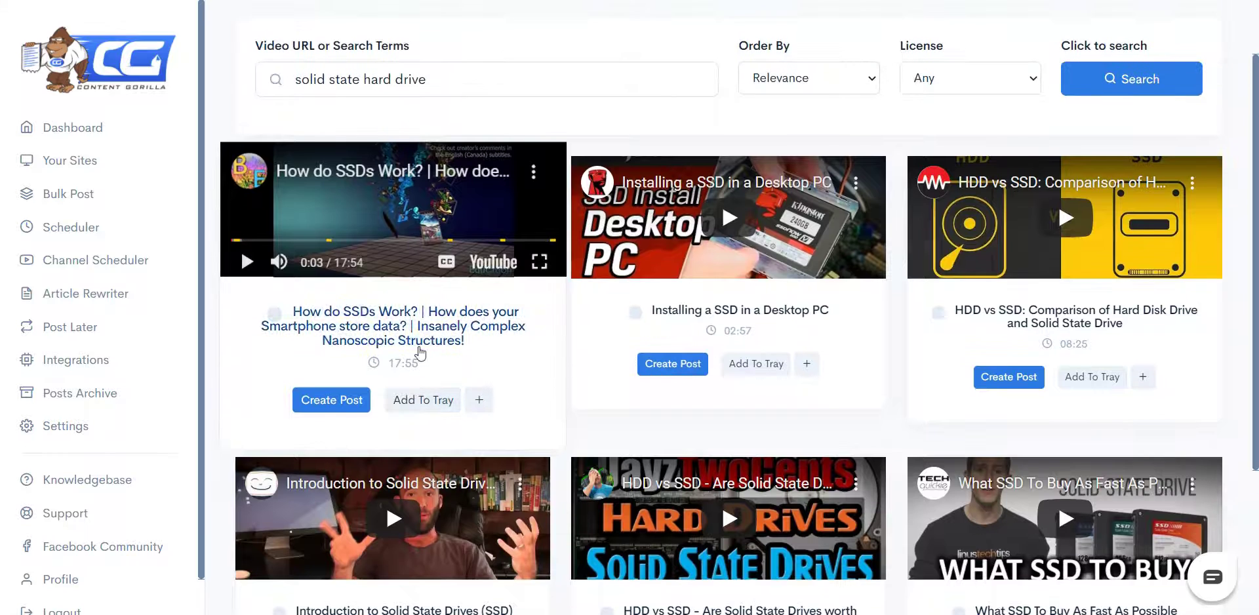
left_click(331, 404)
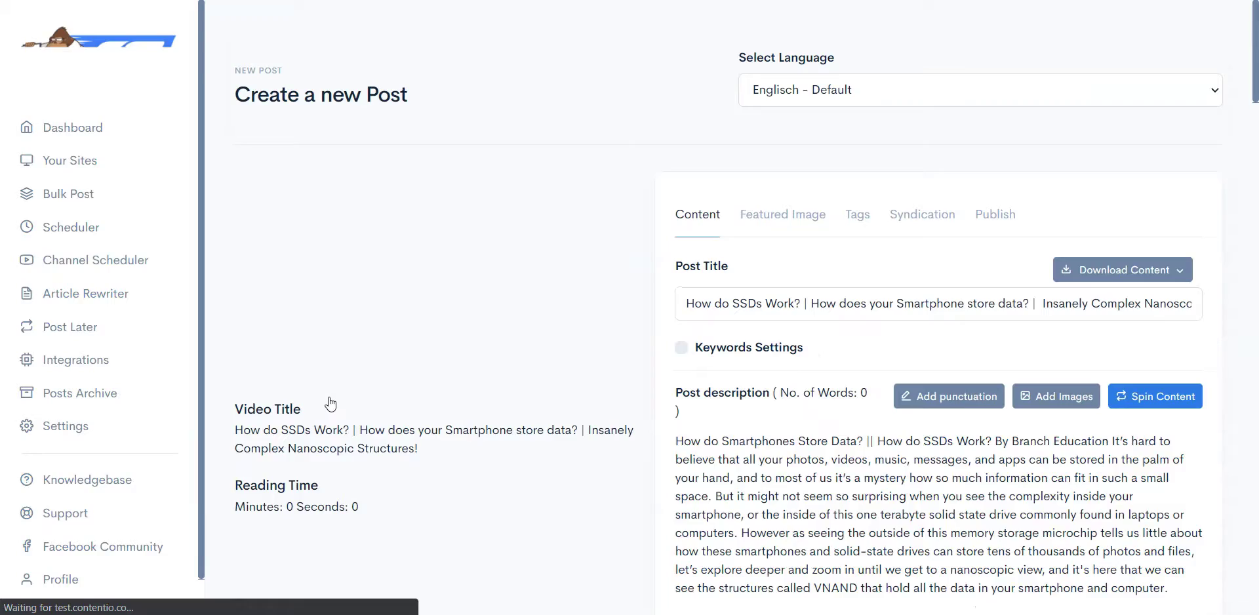
- Review the generated post's full text, its title and reading time, and the content tools available above the description
scroll(331, 404, "down", 20)
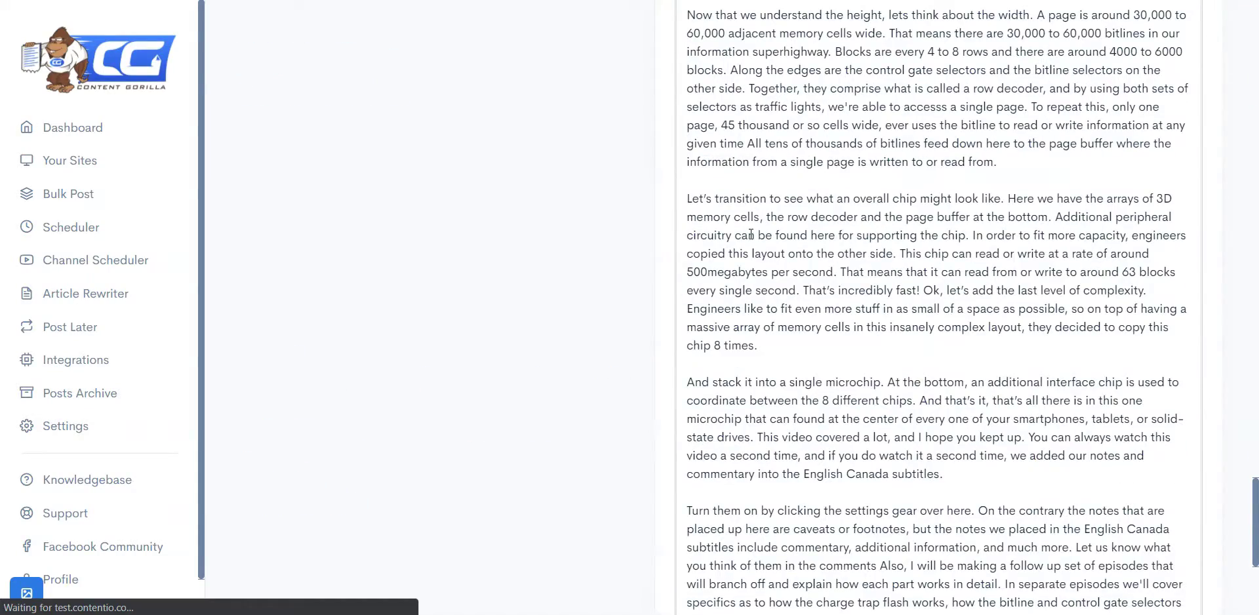
scroll(755, 231, "up", 3)
scroll(604, 331, "up", 15)
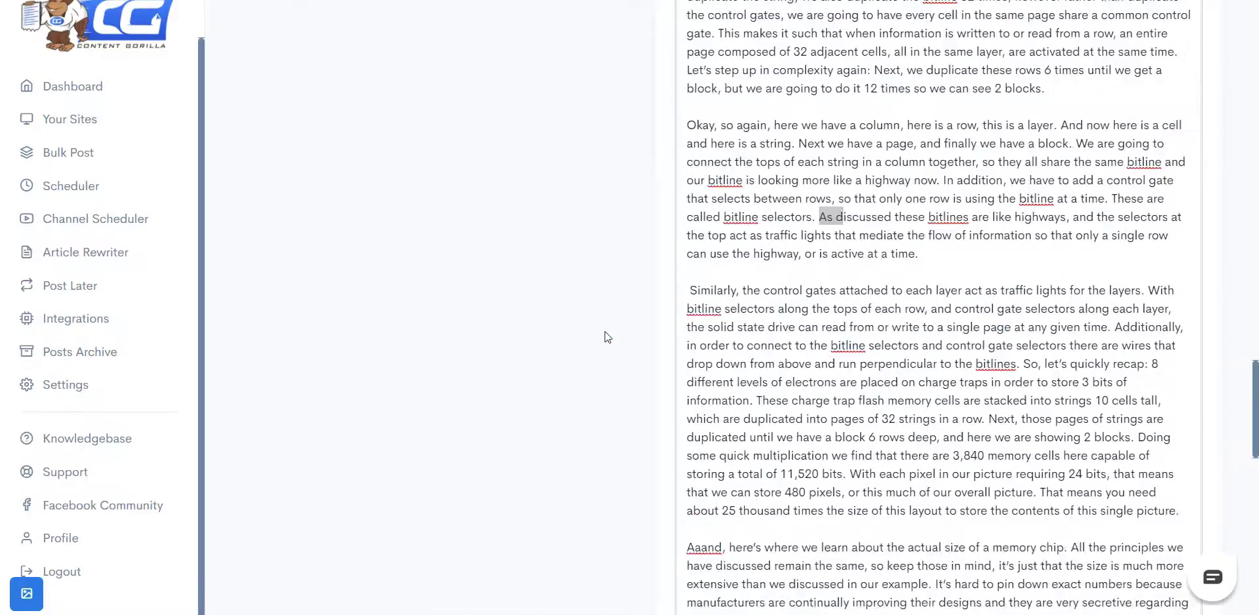
scroll(605, 332, "up", 15)
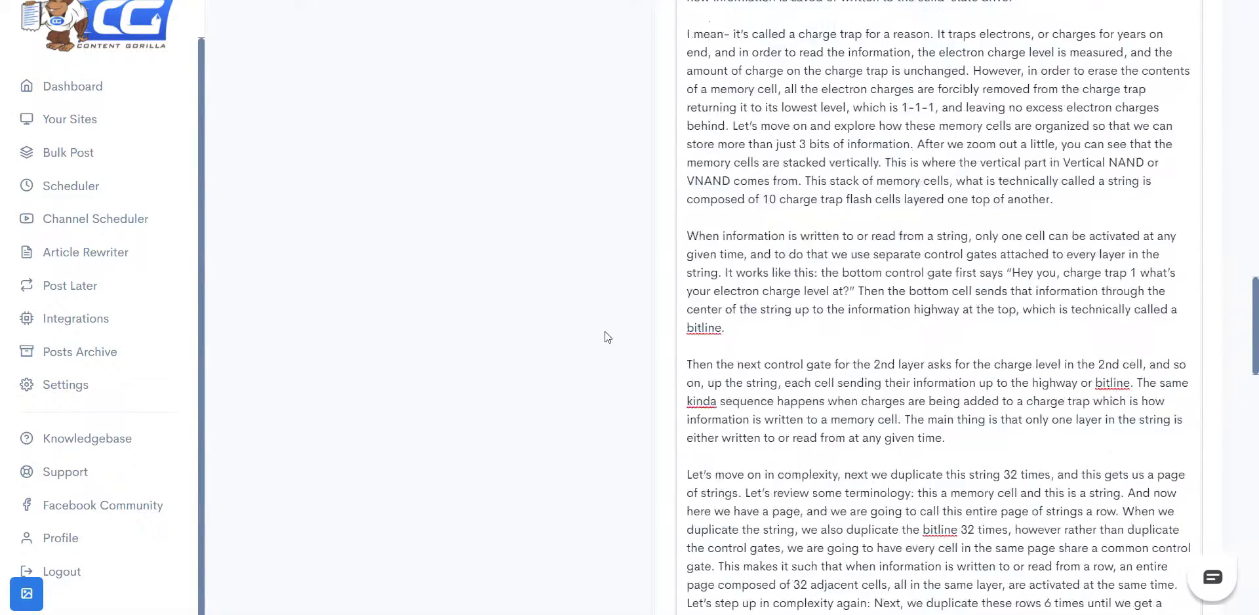
scroll(605, 332, "up", 15)
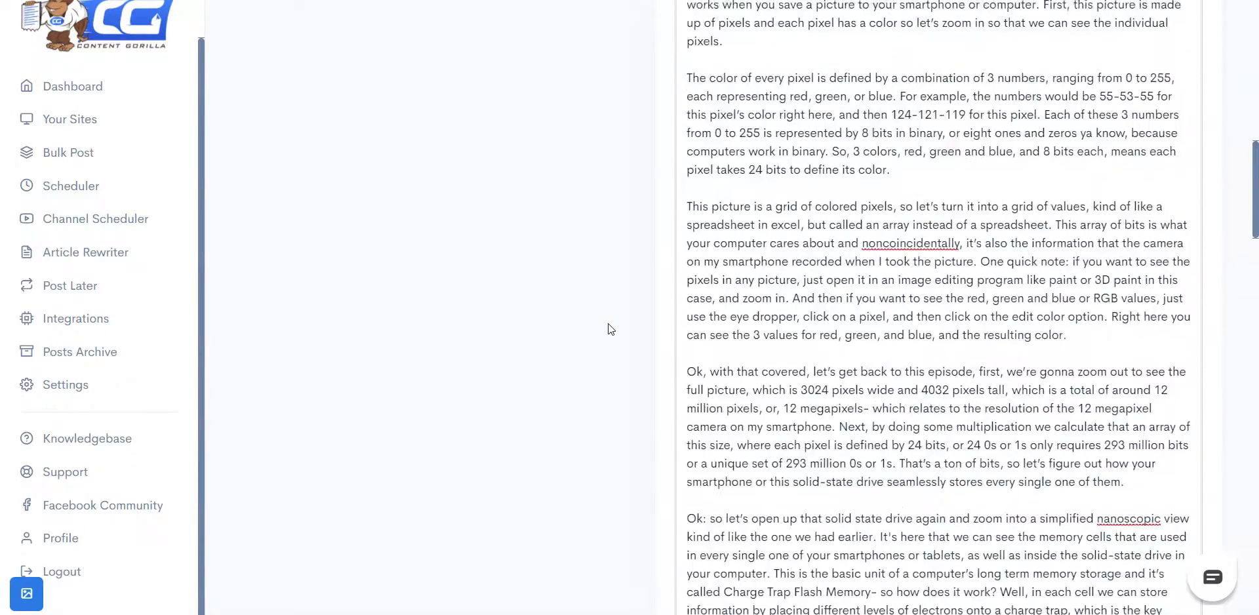
scroll(607, 317, "up", 15)
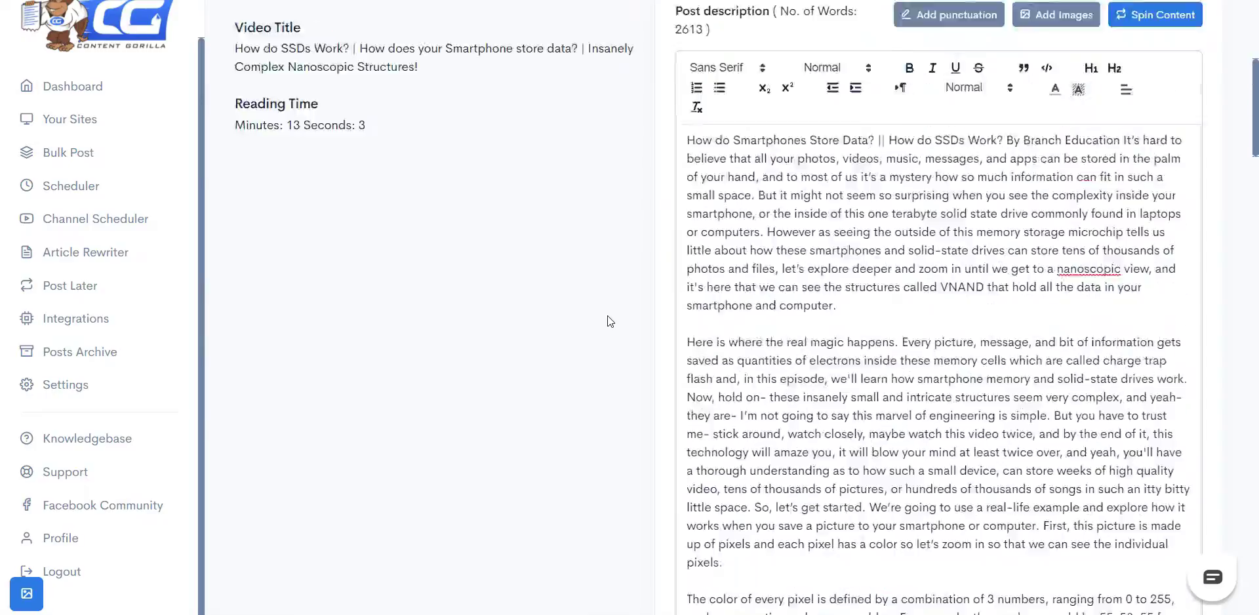
scroll(608, 315, "up", 5)
scroll(608, 313, "down", 4)
scroll(608, 312, "down", 1)
scroll(608, 311, "up", 2)
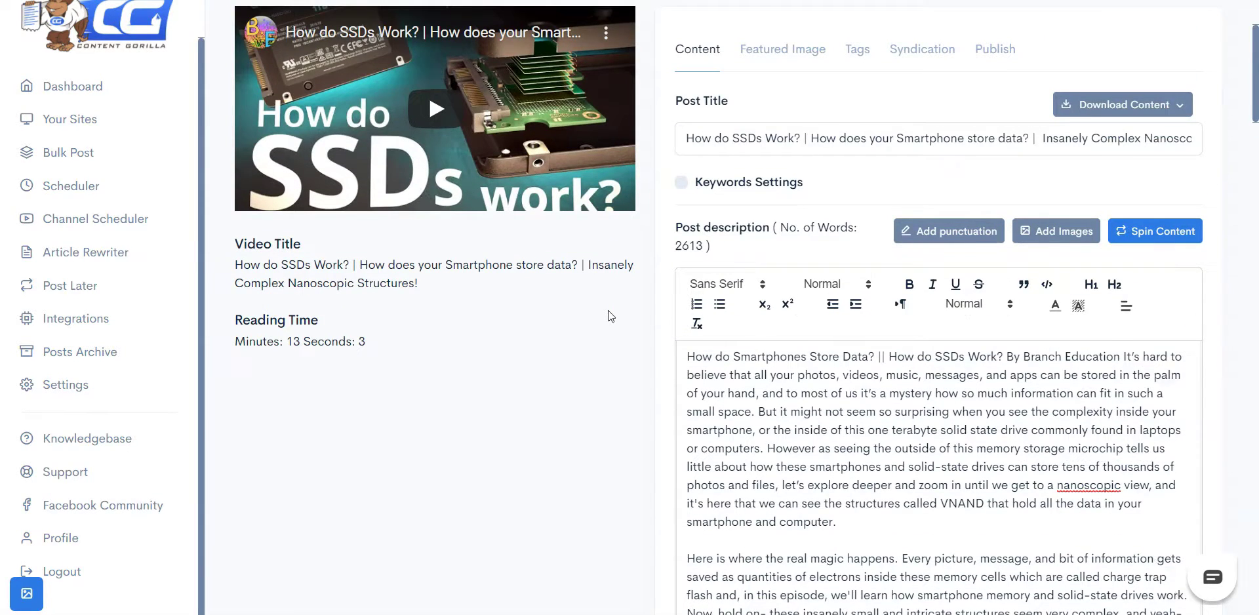
scroll(608, 309, "down", 2)
scroll(607, 313, "up", 1)
scroll(608, 307, "up", 3)
scroll(872, 354, "down", 4)
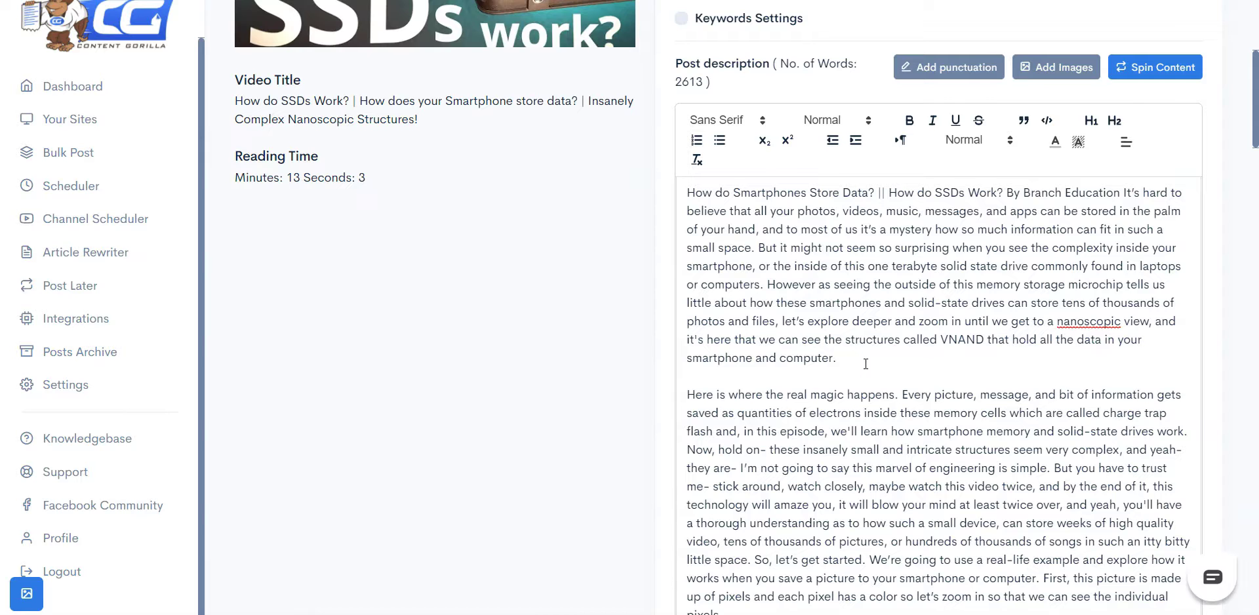
scroll(866, 364, "up", 3)
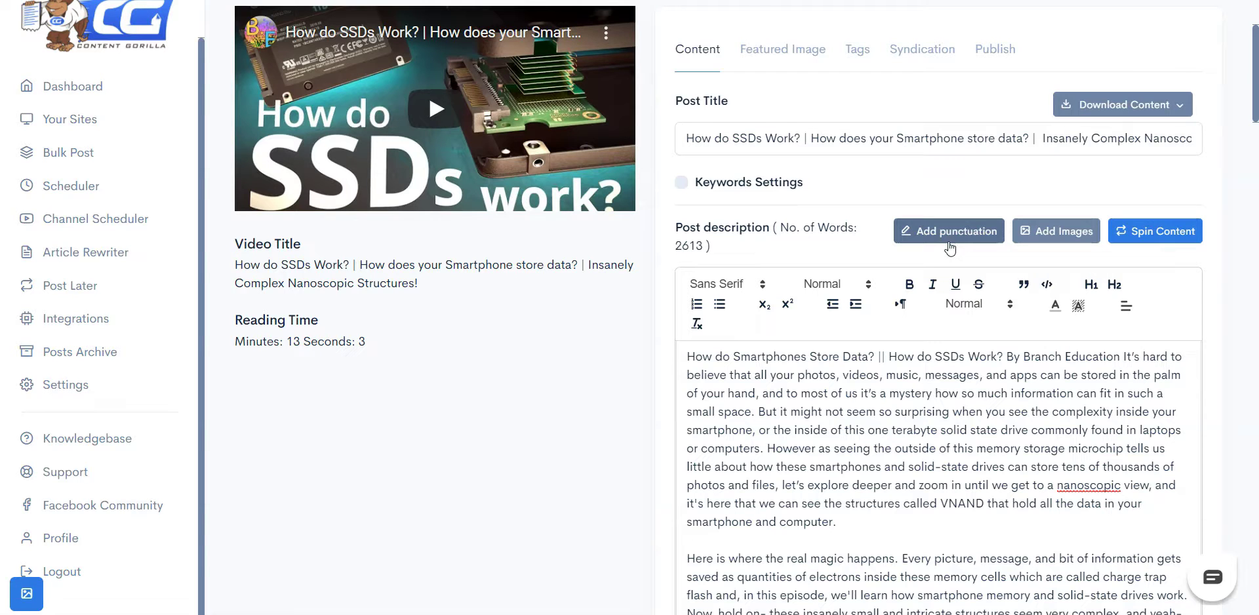
left_click(955, 243)
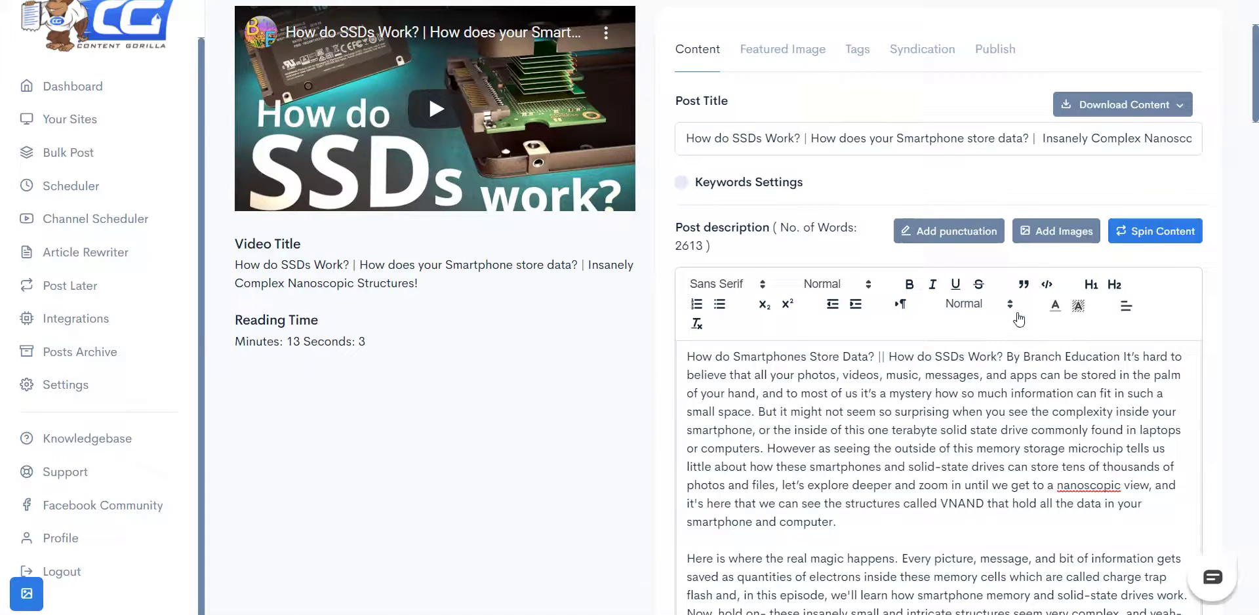
scroll(1017, 315, "down", 5)
scroll(1061, 226, "up", 4)
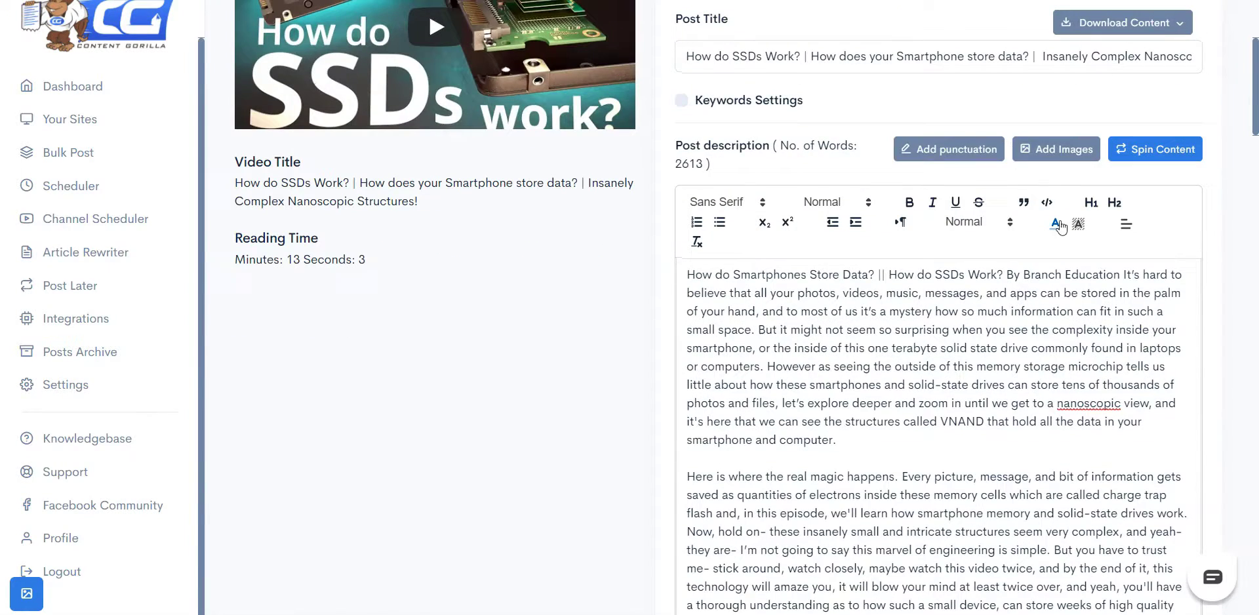
- Open the image library and insert the hard drive picture below the first paragraph of the post description
left_click(1054, 151)
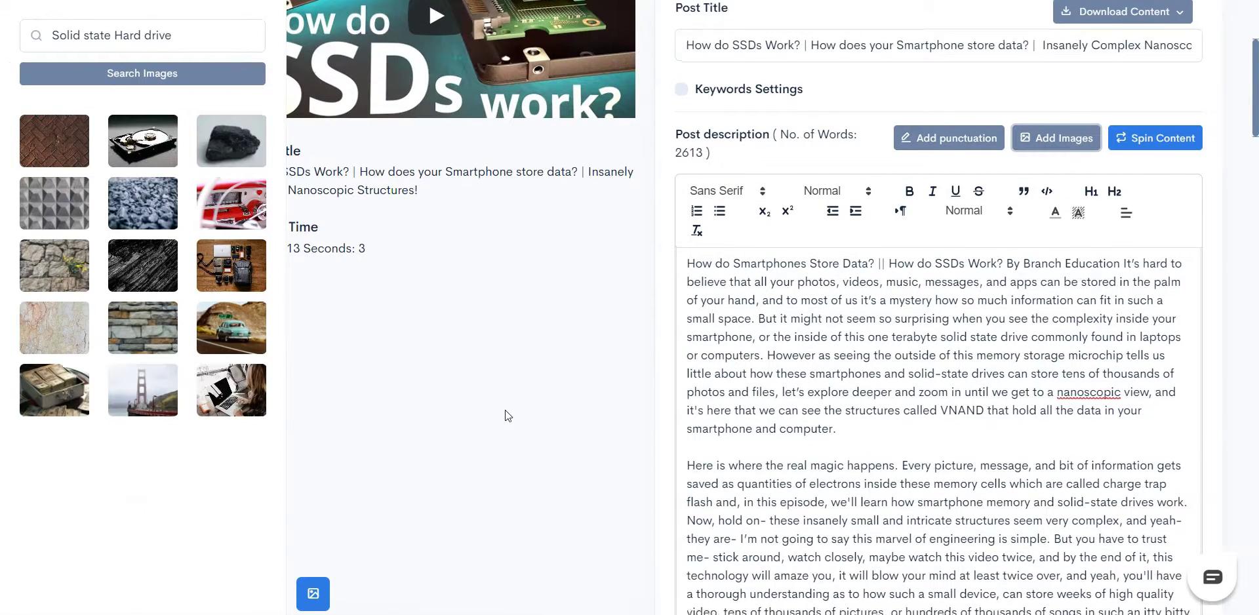
scroll(503, 404, "down", 1)
scroll(631, 436, "up", 1)
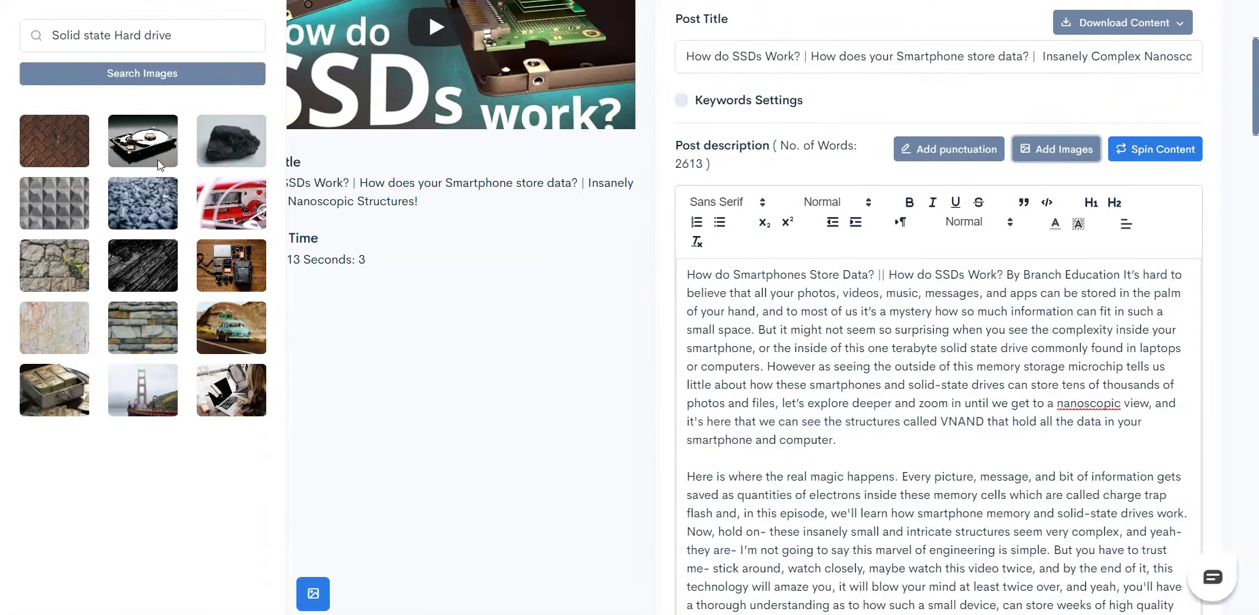
left_click_drag(148, 144, 894, 443)
scroll(894, 443, "down", 2)
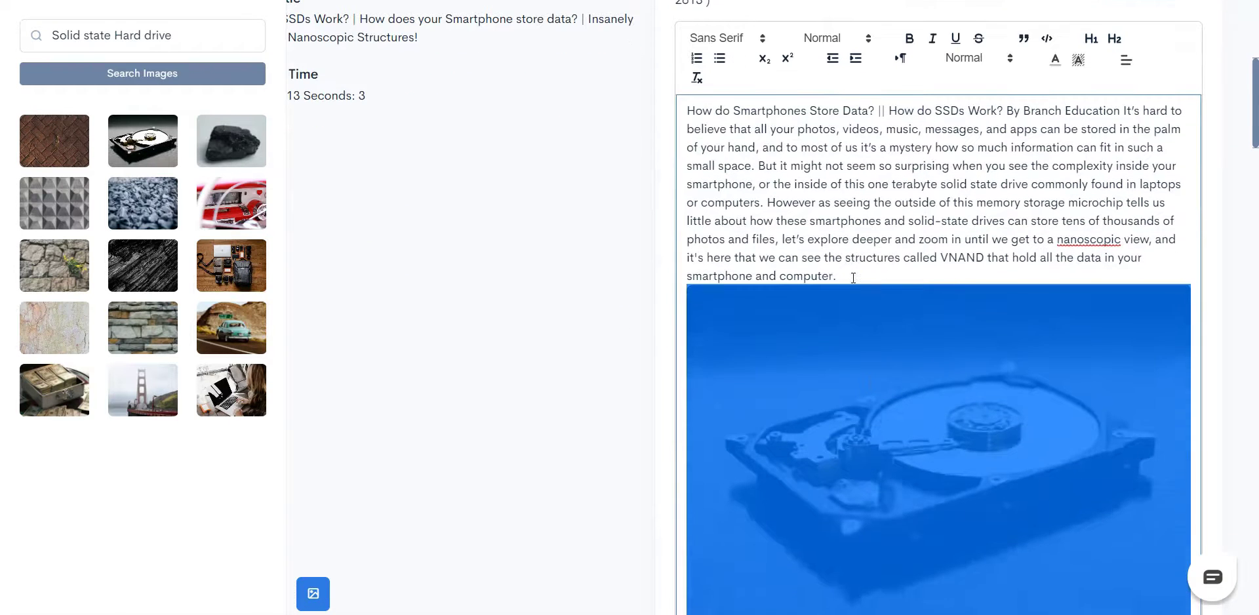
key("Return")
scroll(903, 258, "down", 15)
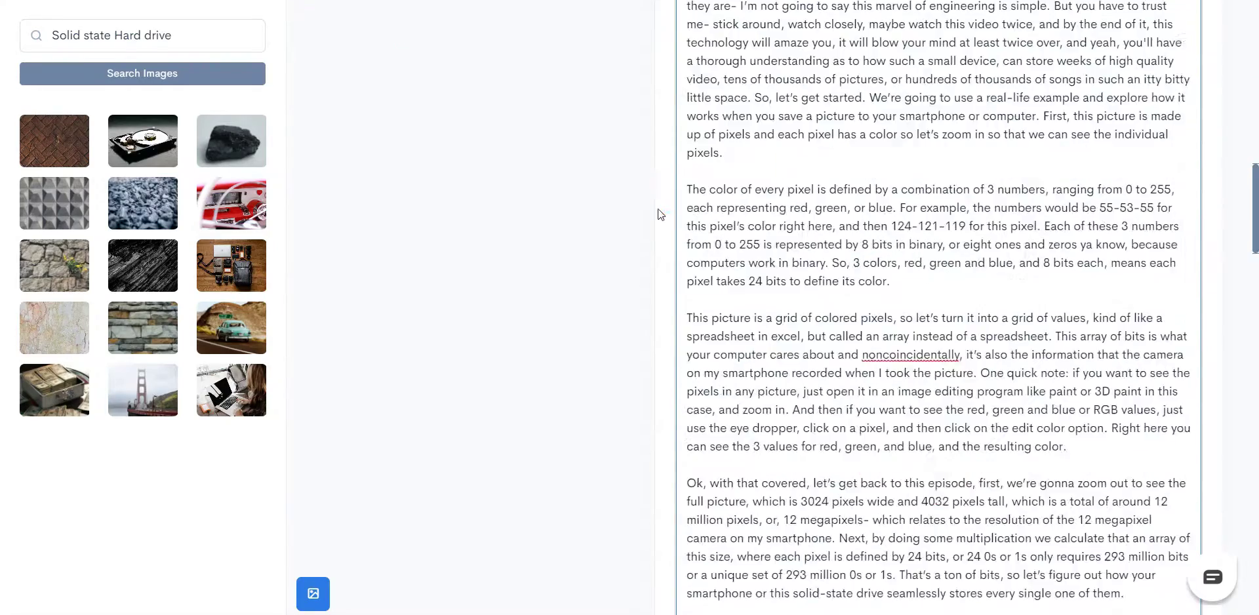
scroll(659, 214, "down", 20)
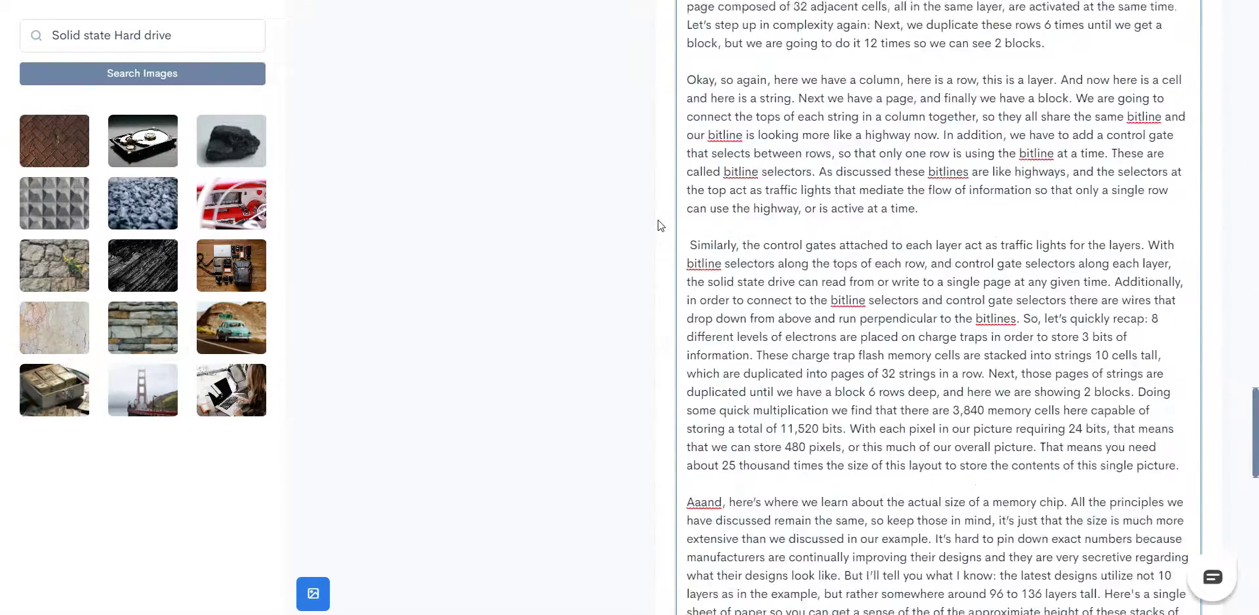
- Review the rest of the post description down to the related-article link and grammar correction option, and return to the post title
scroll(661, 225, "down", 8)
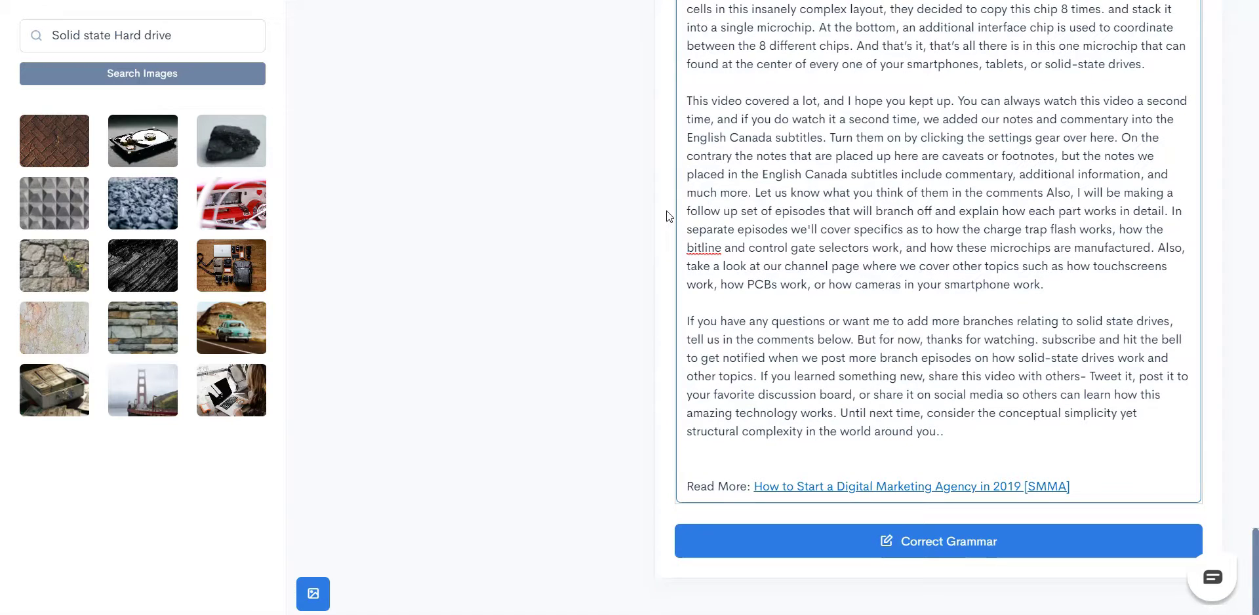
left_click(667, 210)
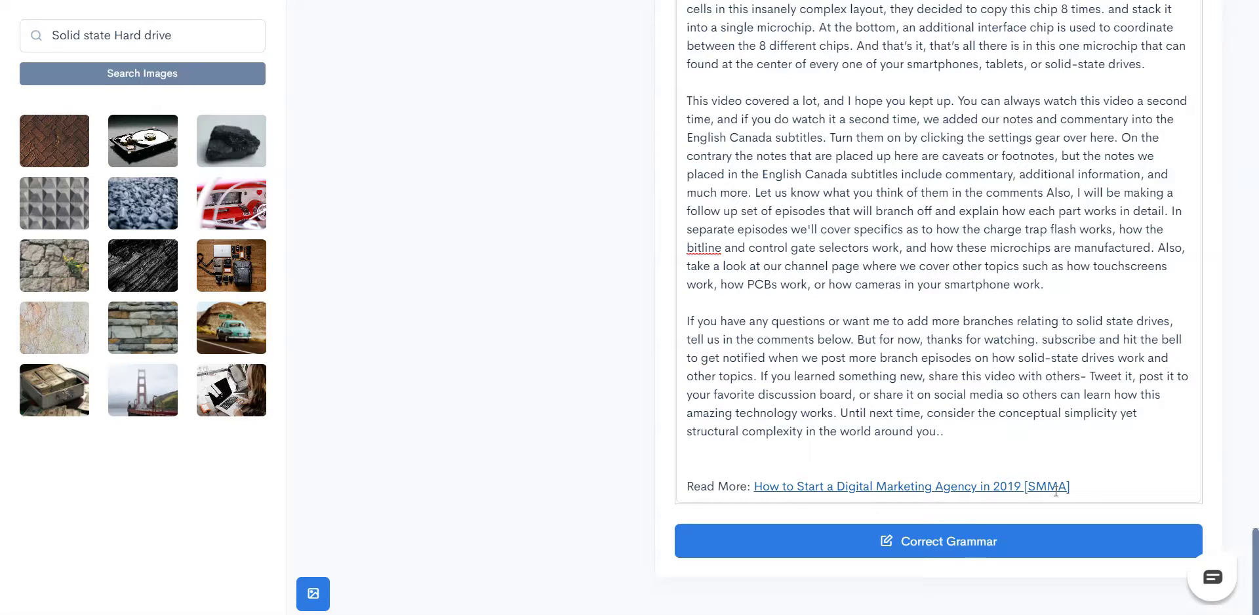
left_click(1047, 556)
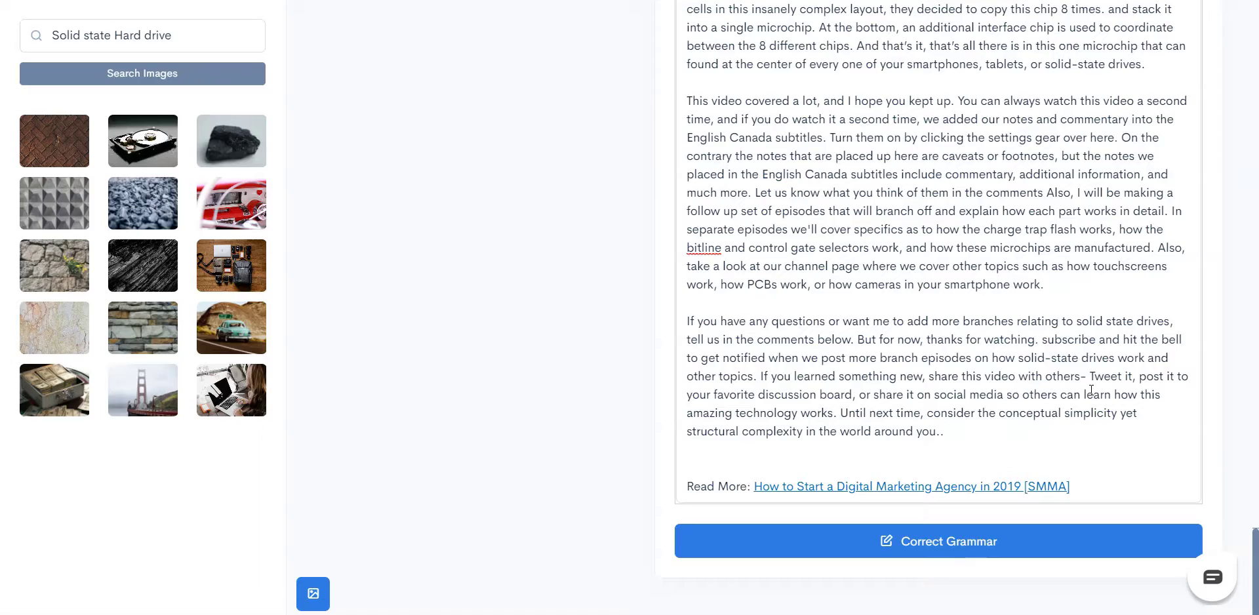
scroll(1067, 300, "up", 20)
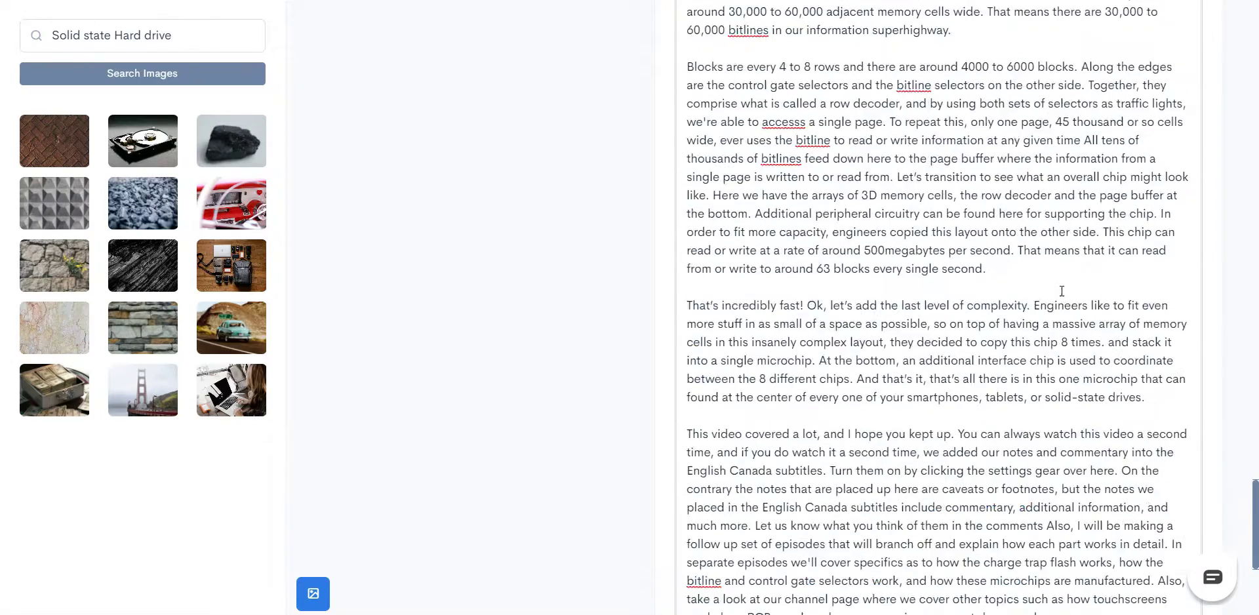
scroll(1062, 292, "up", 20)
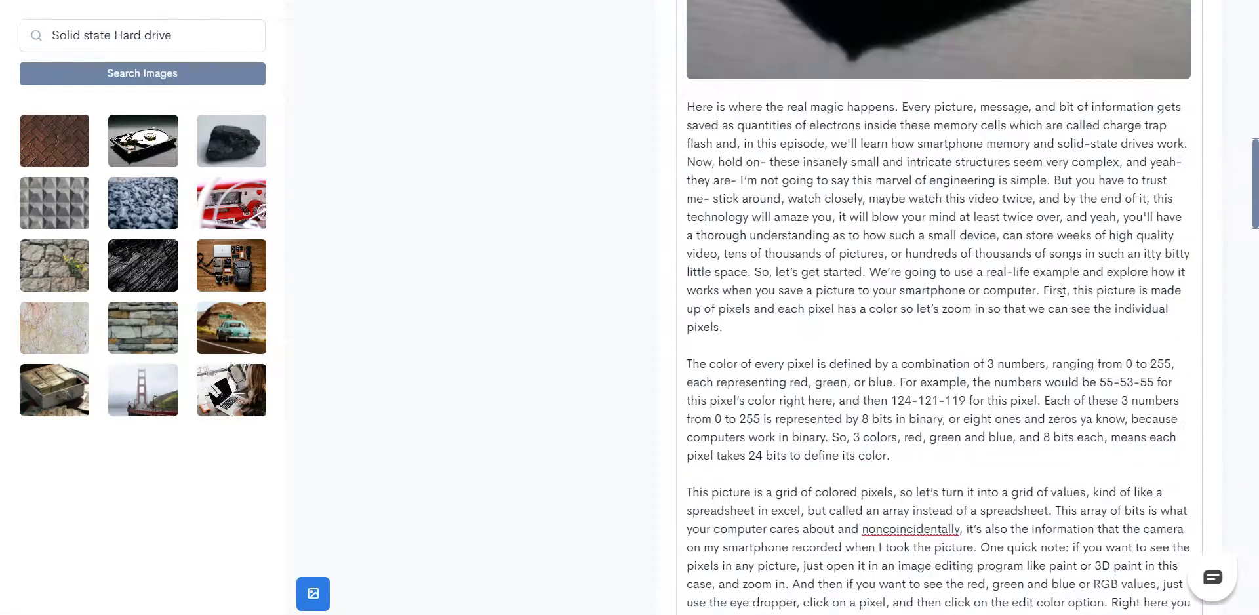
scroll(1047, 320, "up", 10)
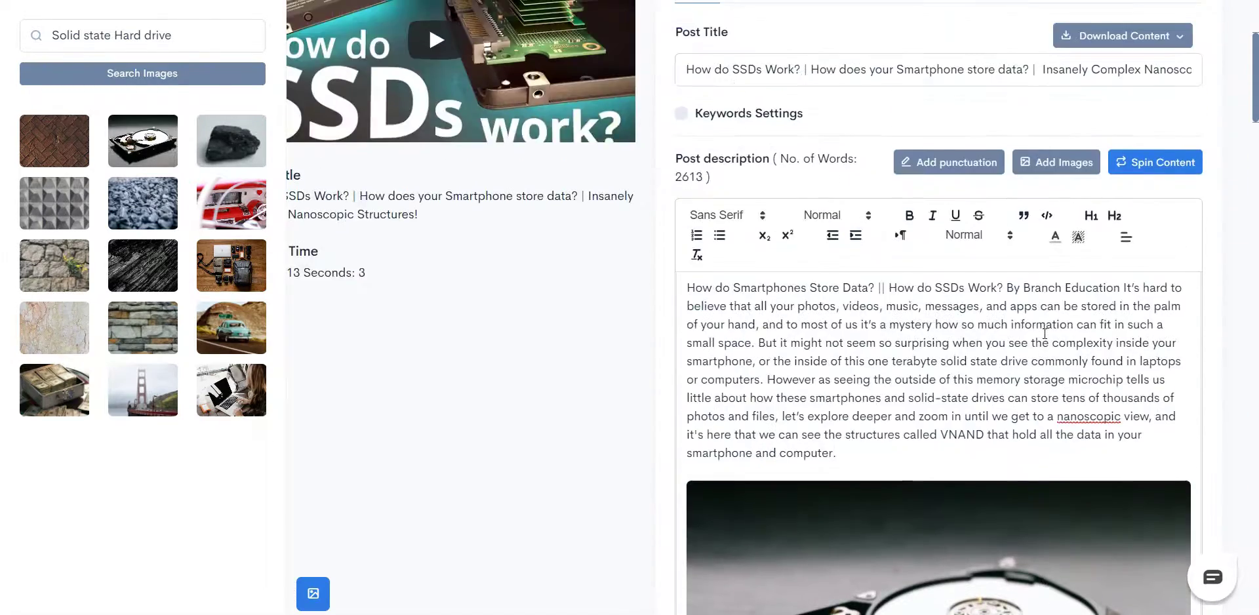
scroll(1039, 342, "up", 2)
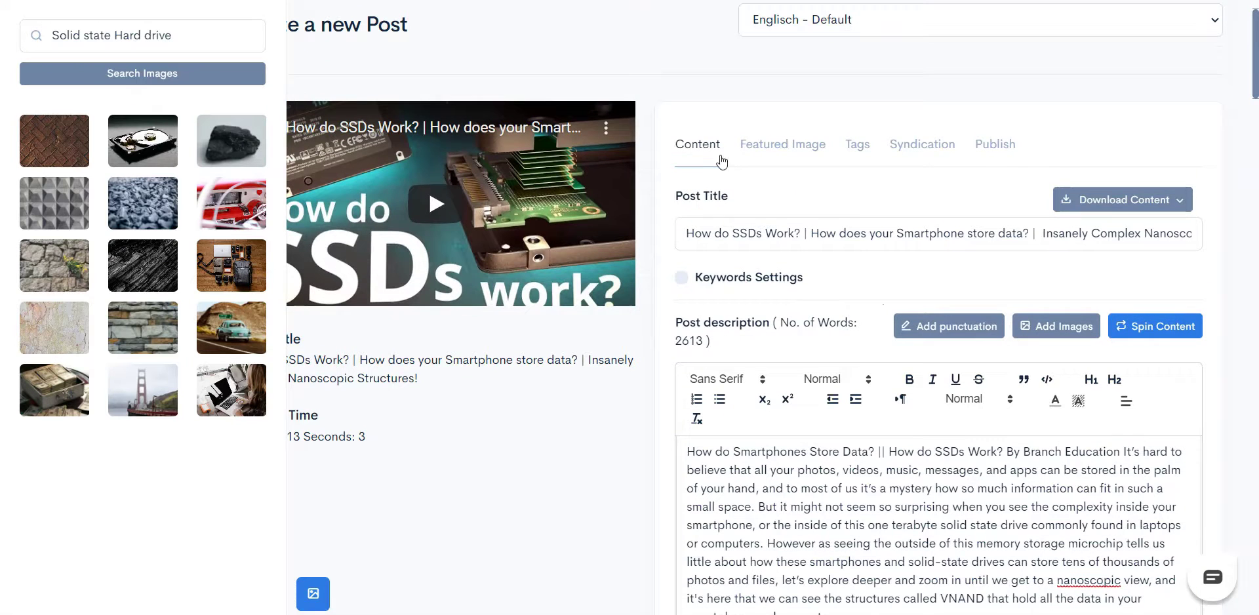
- Close the image library and check the post's featured image
left_click(313, 594)
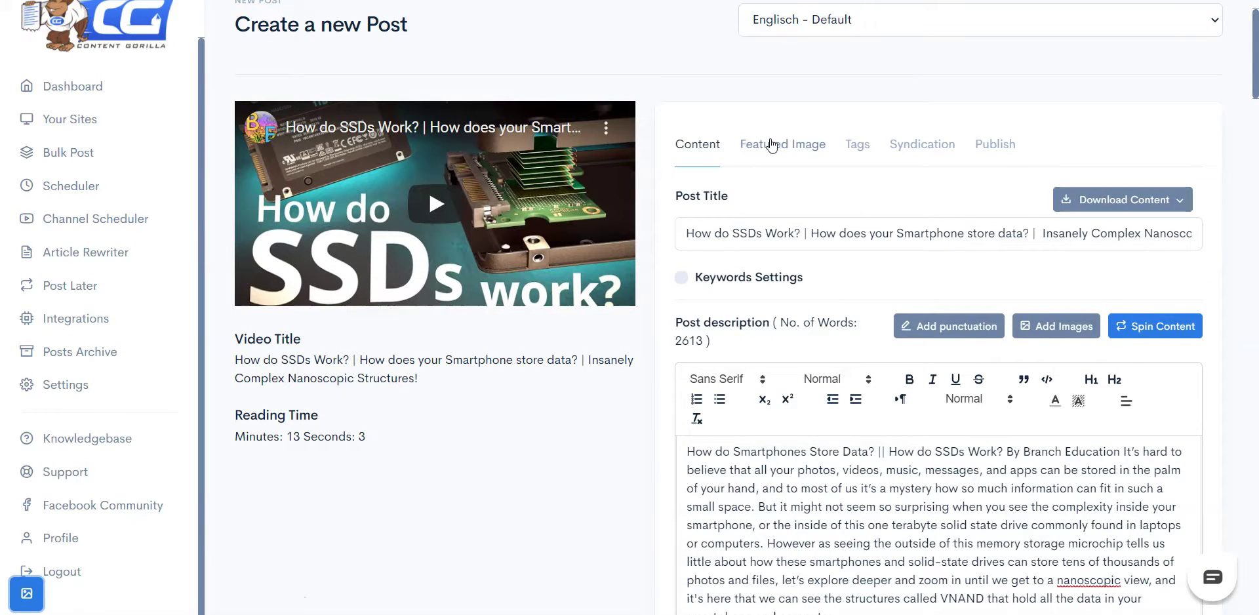
left_click(813, 146)
scroll(885, 253, "down", 1)
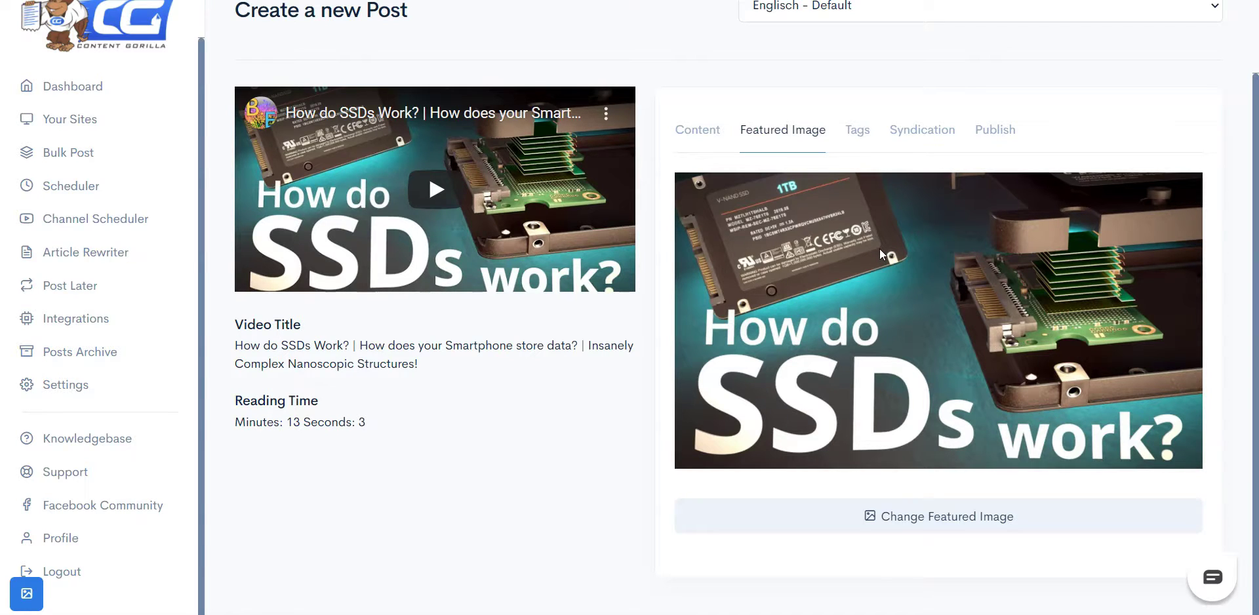
- Append the tag "solid state drive," to the end of the post's tag list
left_click(857, 130)
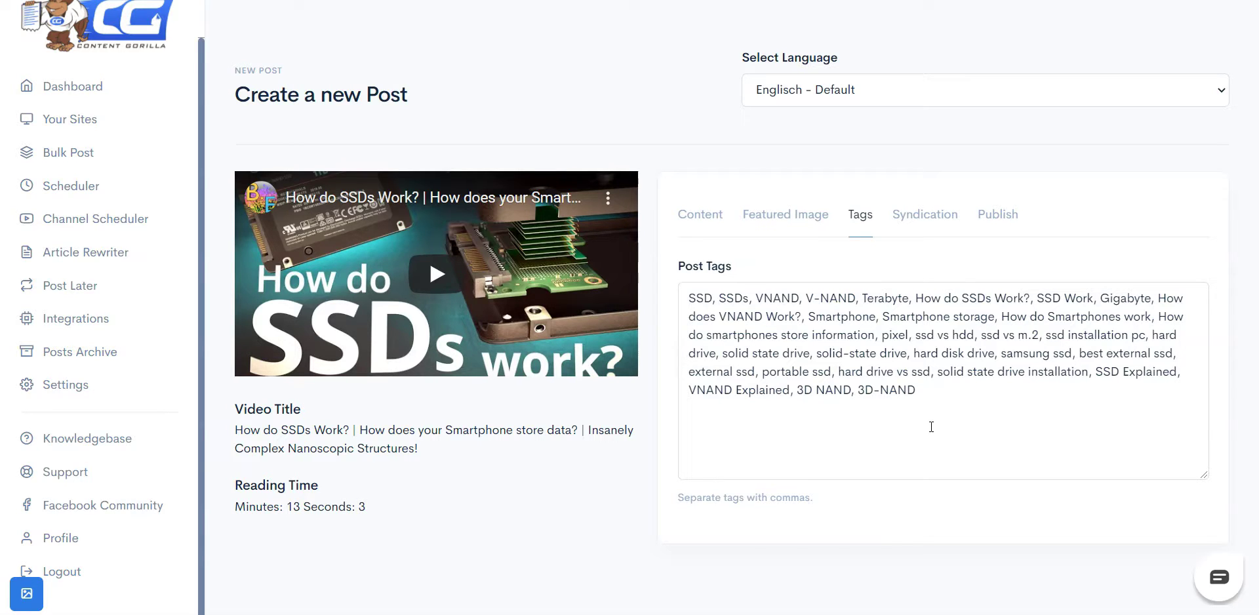
left_click(931, 427)
type(",")
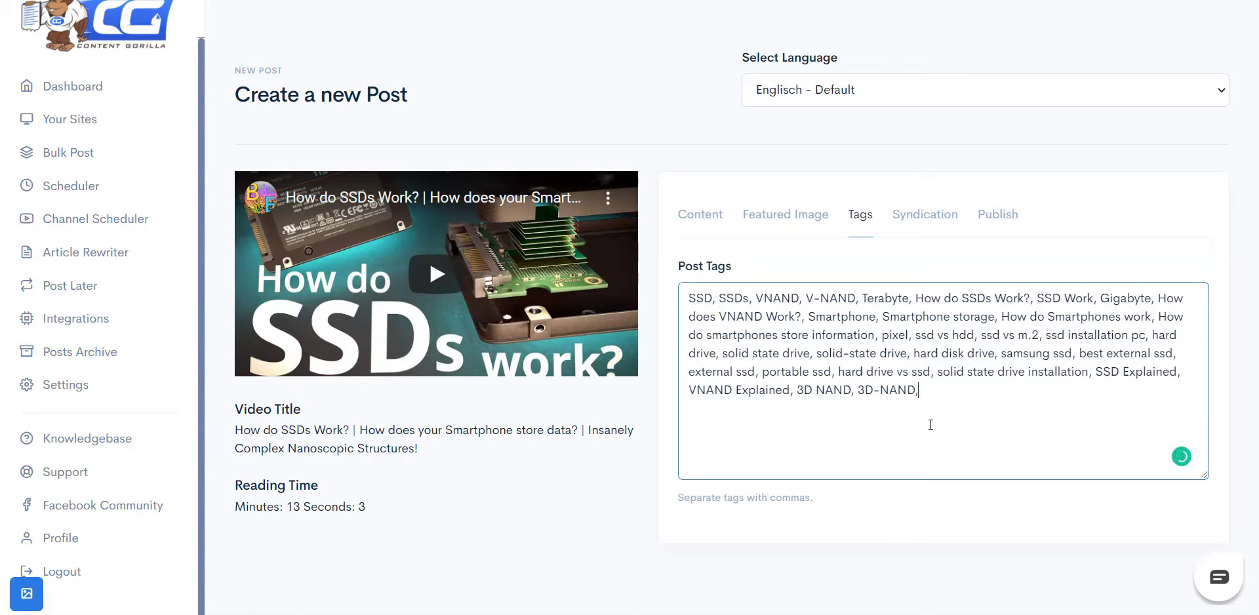
type(" solid s")
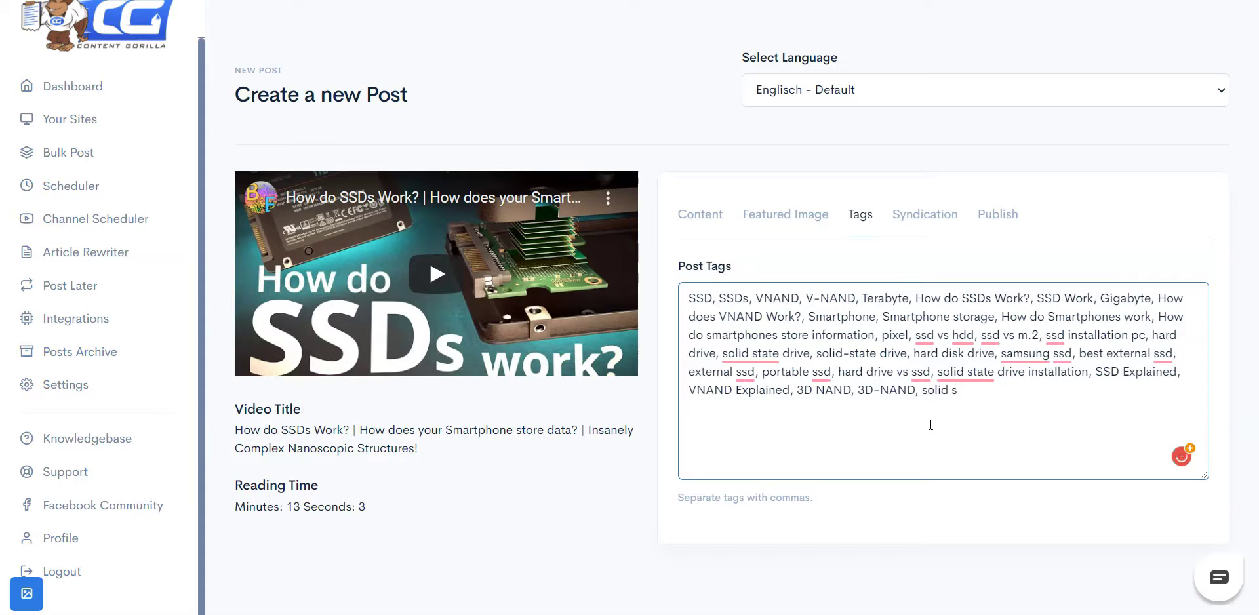
type("tate drive,")
- Replace the social post's text in the syndication settings with "Check out my new post"
left_click(914, 225)
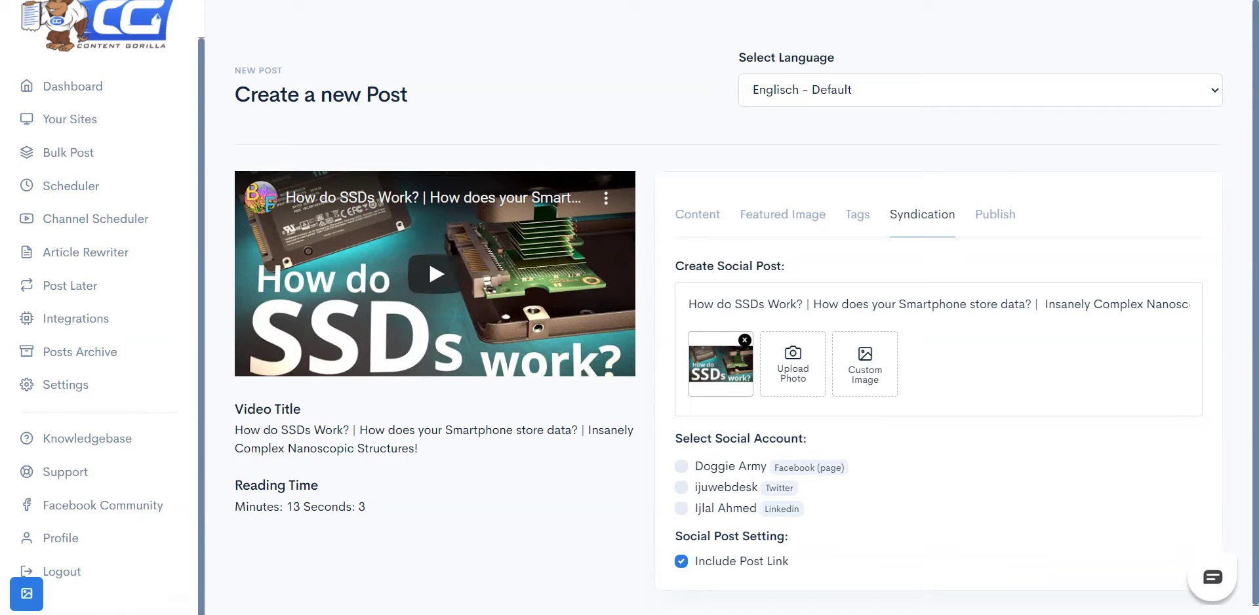
left_click(813, 303)
triple_click(813, 303)
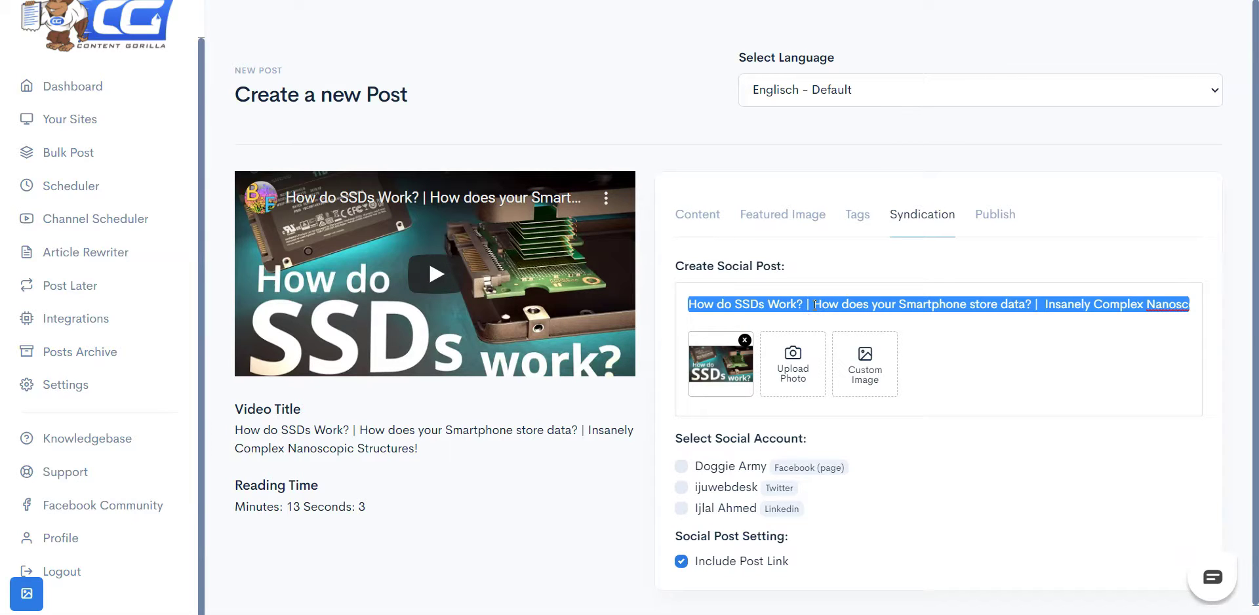
key("BackSpace")
type("Check out ")
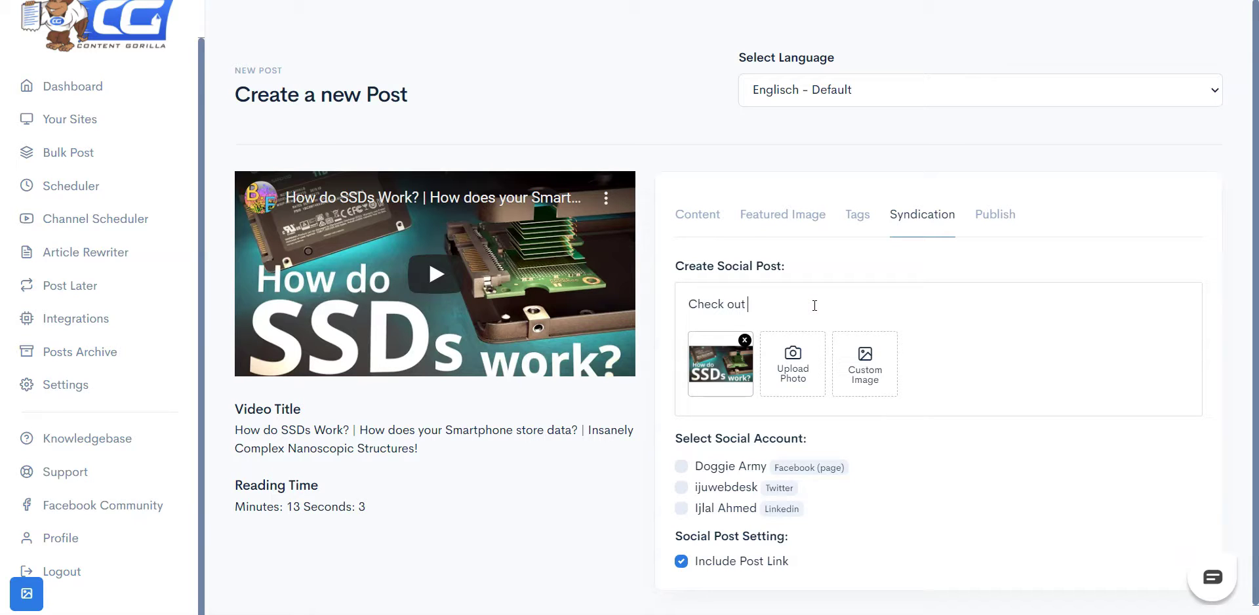
type("my new post")
- Add a custom social image with the red hearts background and the text "I just wrote about Solid State Harddrives!"
left_click(853, 368)
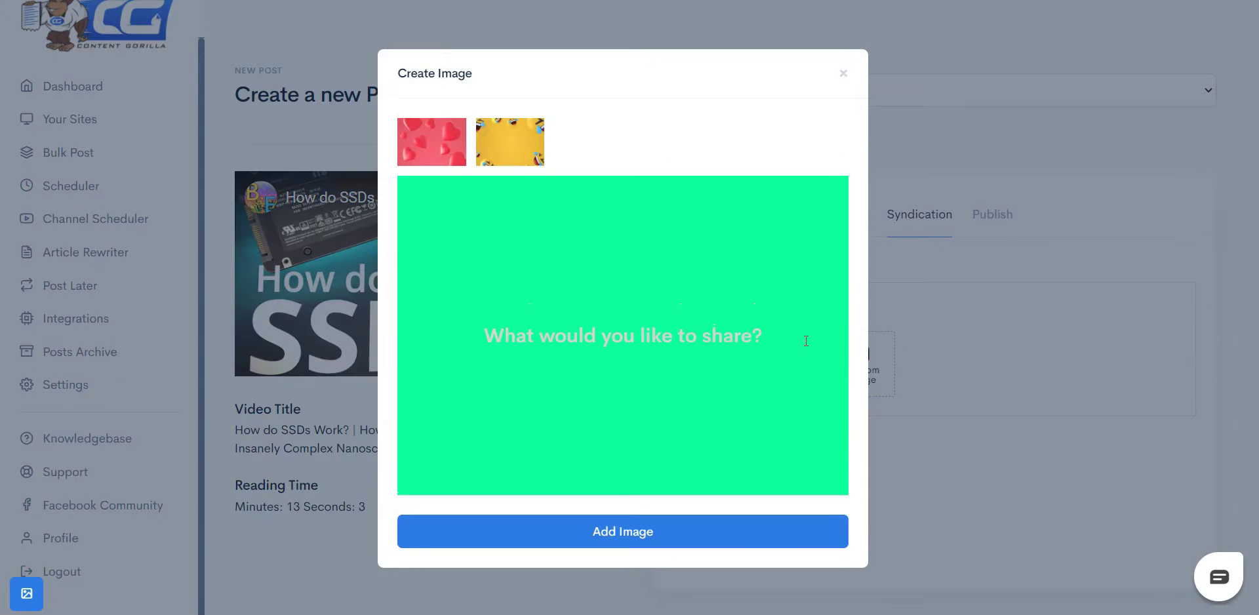
left_click(714, 330)
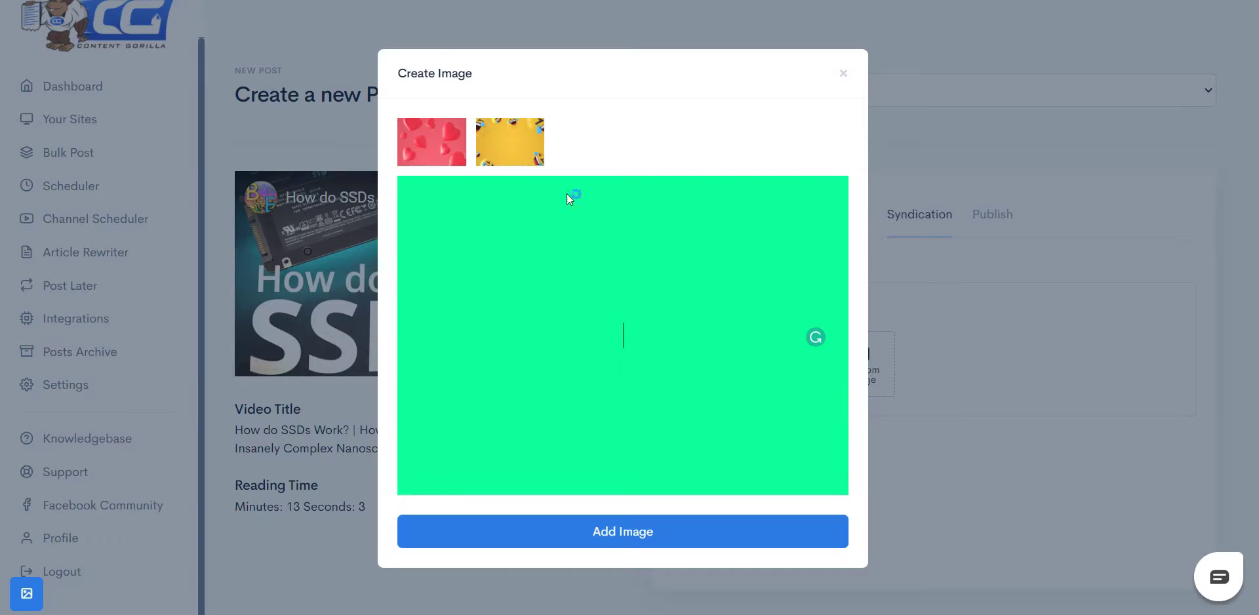
left_click(516, 136)
left_click(431, 140)
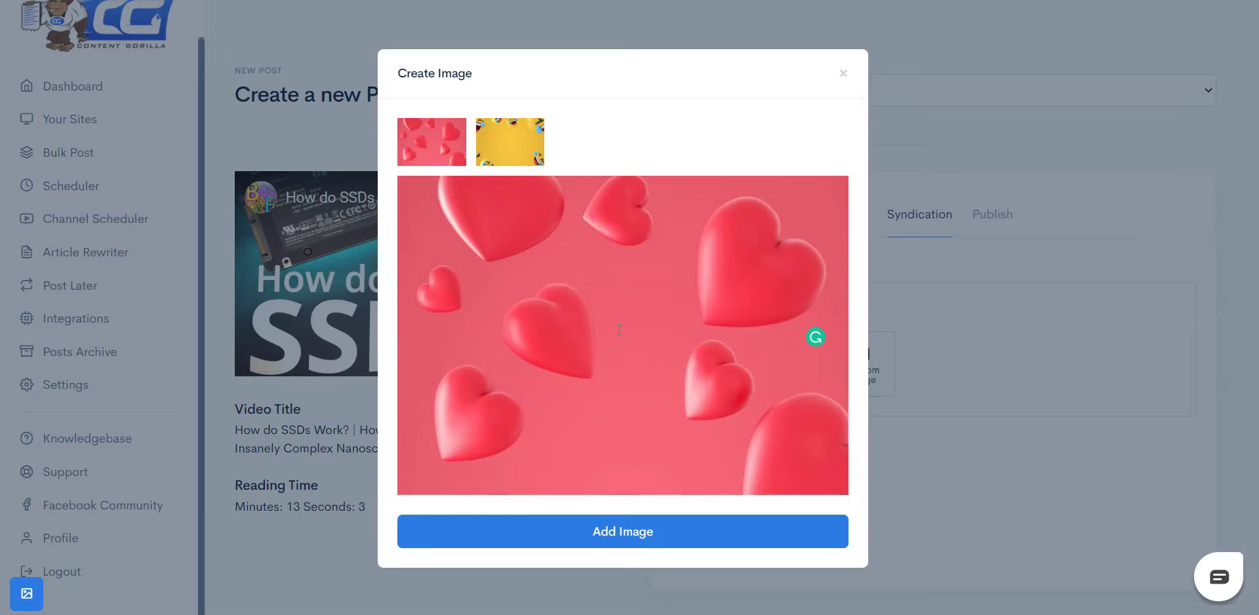
type("I just wrote about Sol")
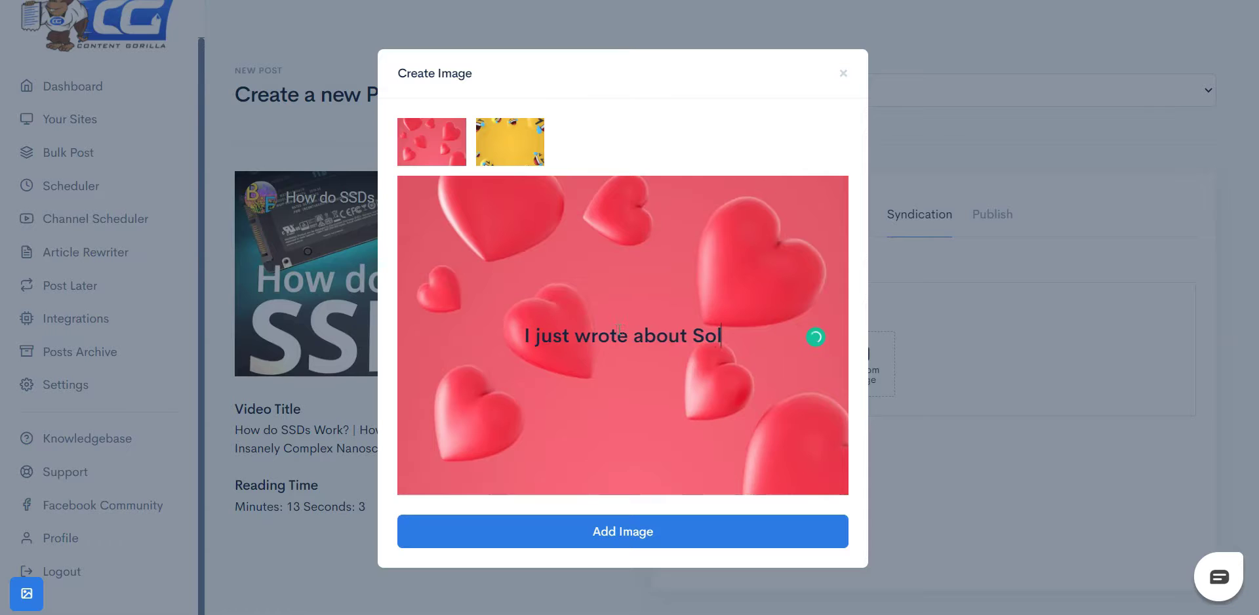
type("id State Har")
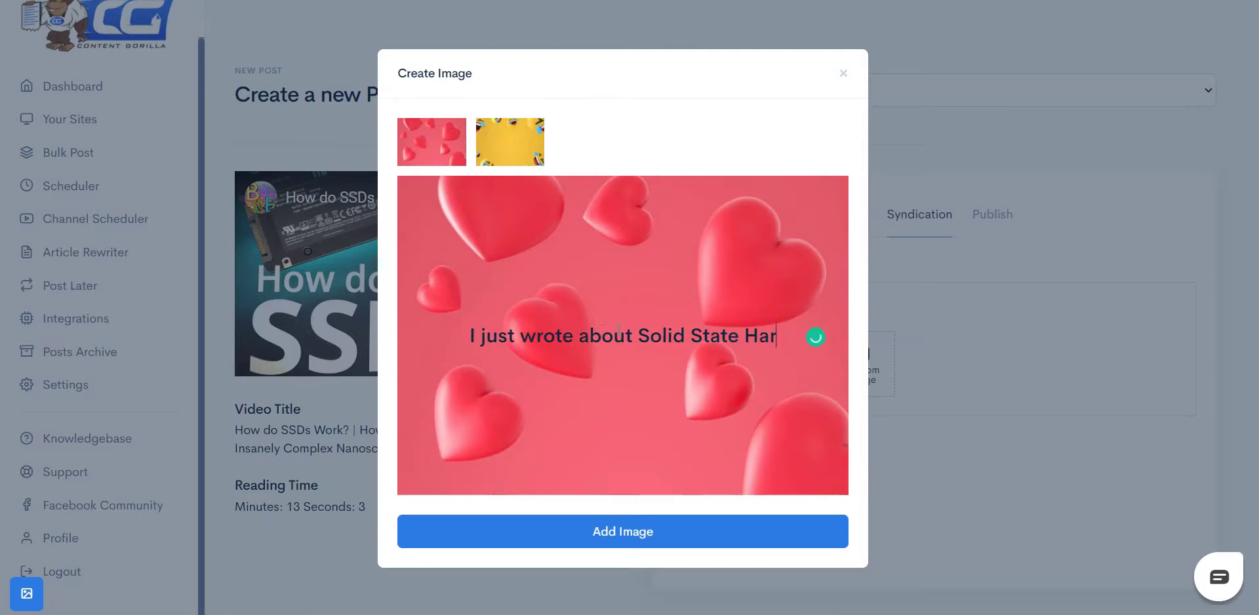
type("ddrives!")
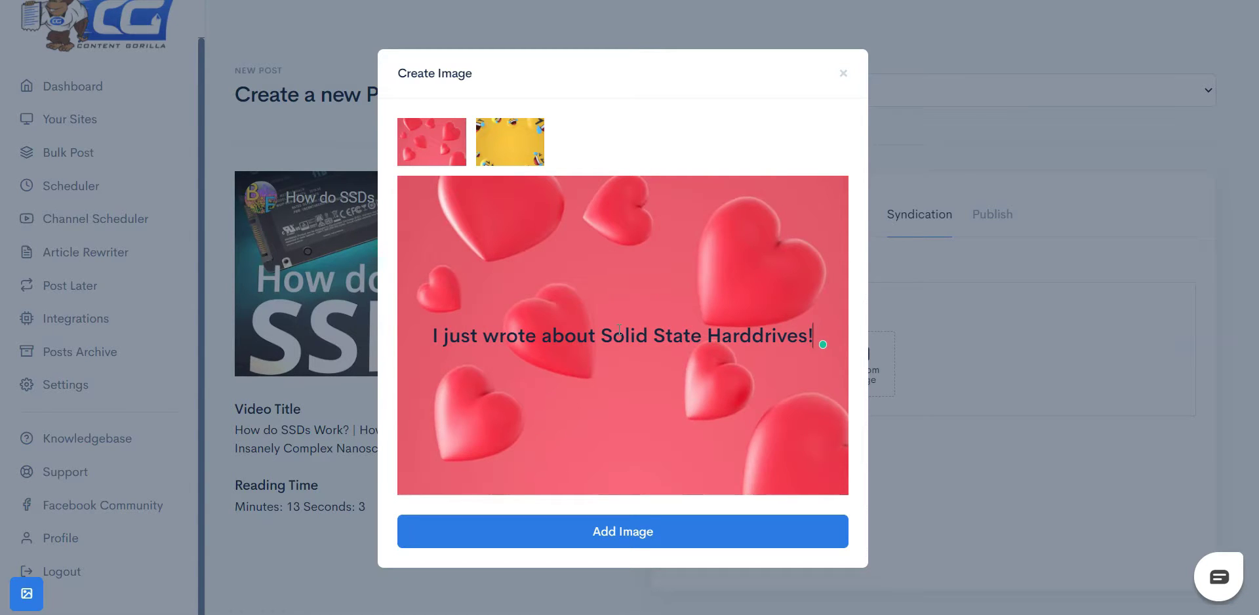
left_click(683, 528)
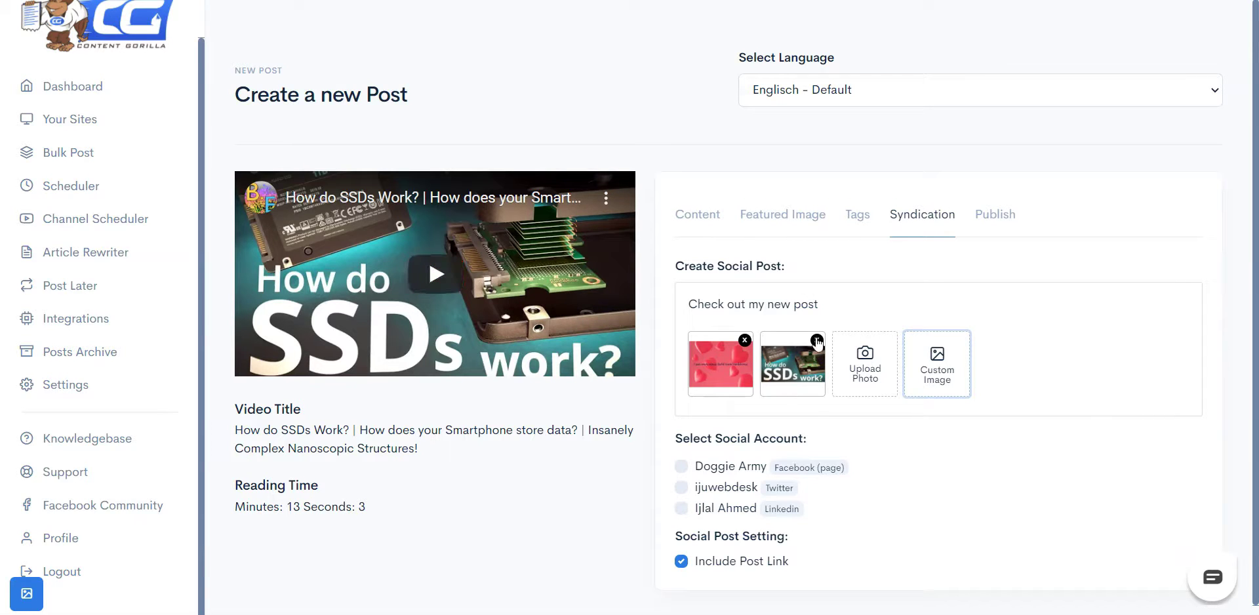
- Remove the SSD video thumbnail from the social post and select the Facebook page, Twitter and LinkedIn accounts for sharing
left_click(817, 338)
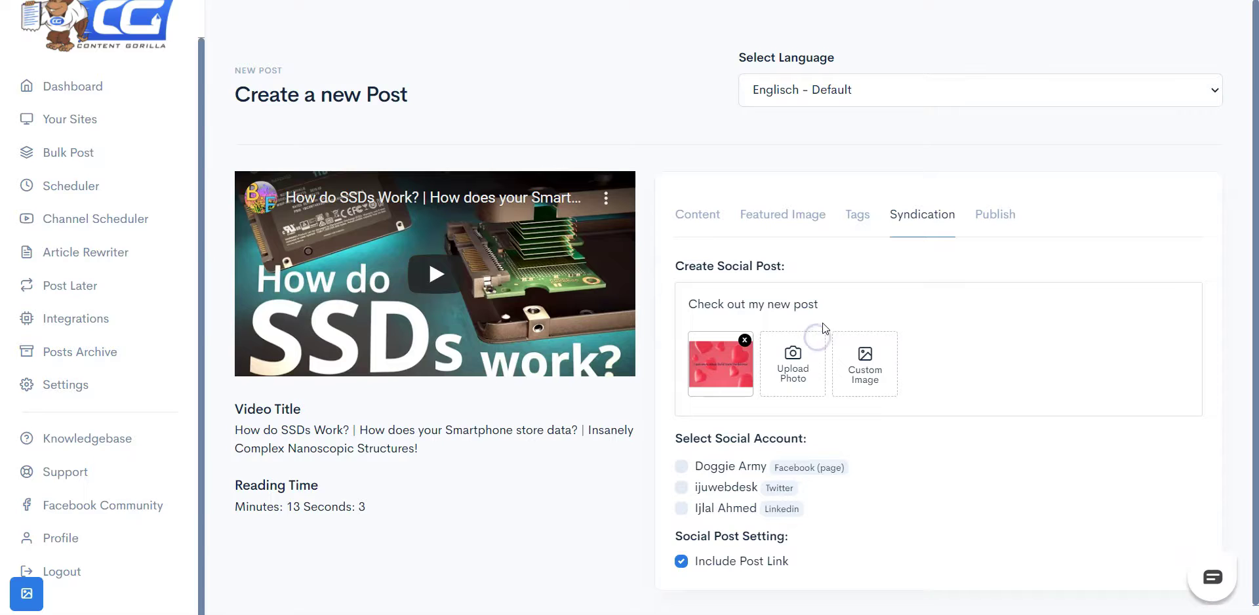
scroll(1059, 358, "down", 1)
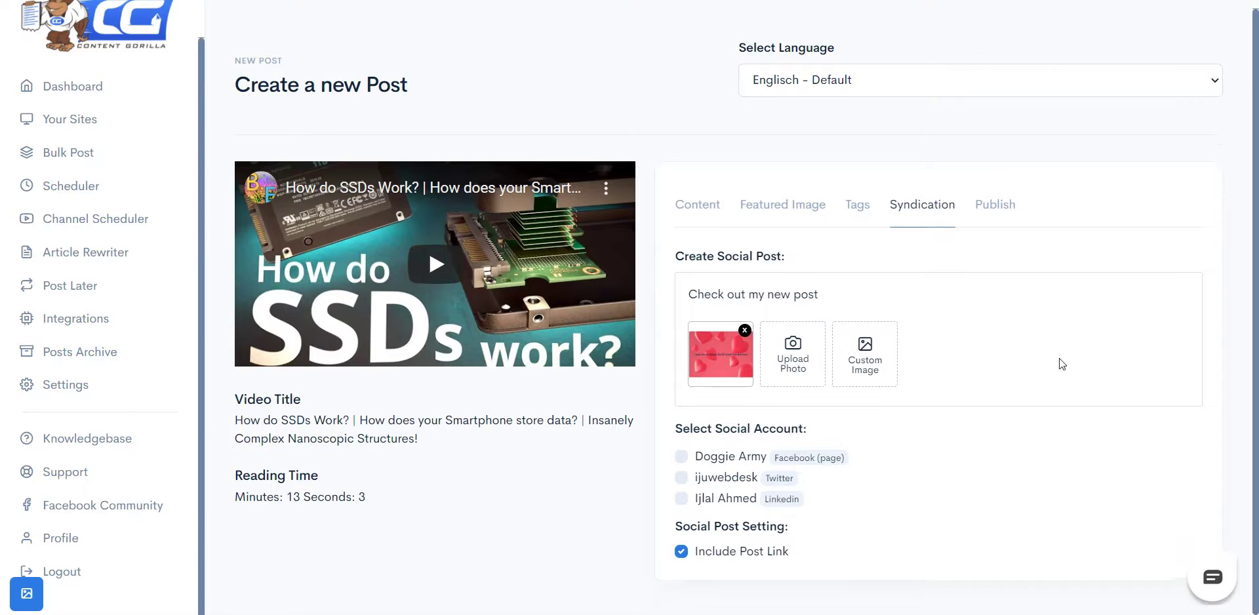
left_click(685, 454)
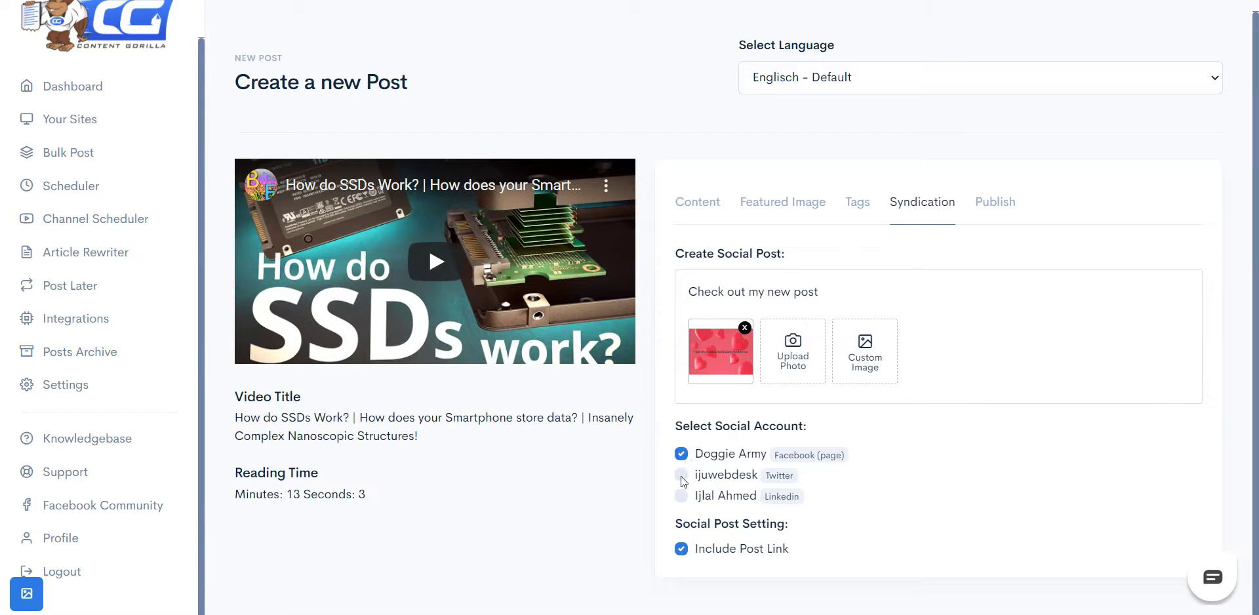
left_click(682, 476)
left_click(689, 496)
- Set the publishing options to the Doggie Army website, post status publish and the Uncategorized category
left_click(994, 204)
scroll(970, 214, "down", 1)
left_click(835, 197)
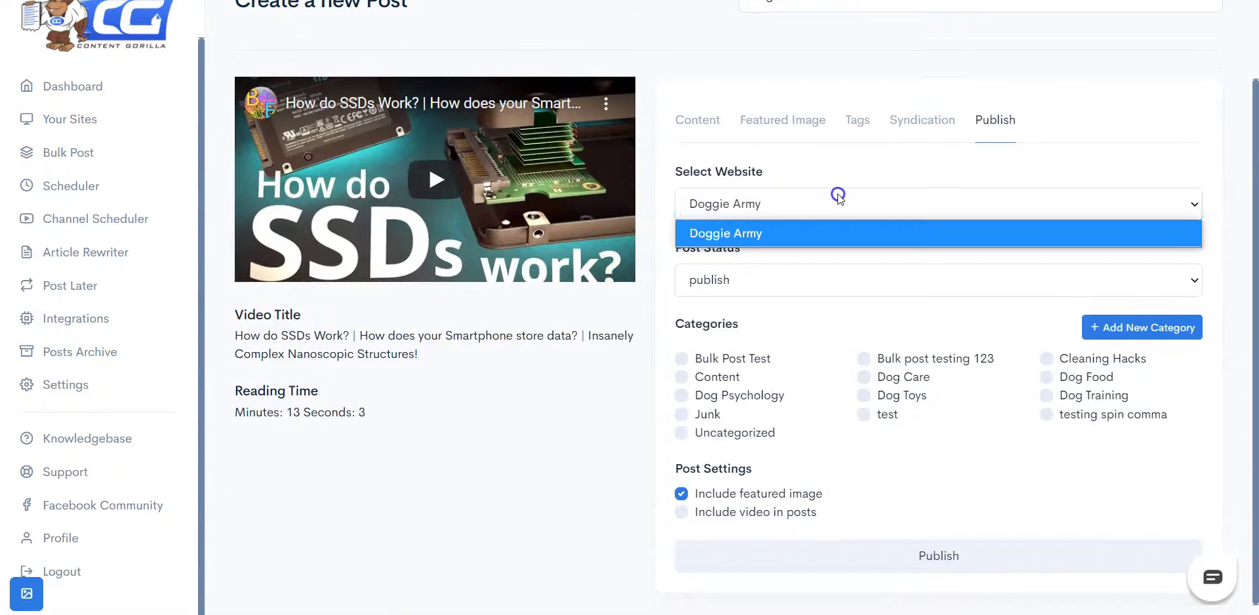
left_click(820, 231)
left_click(795, 275)
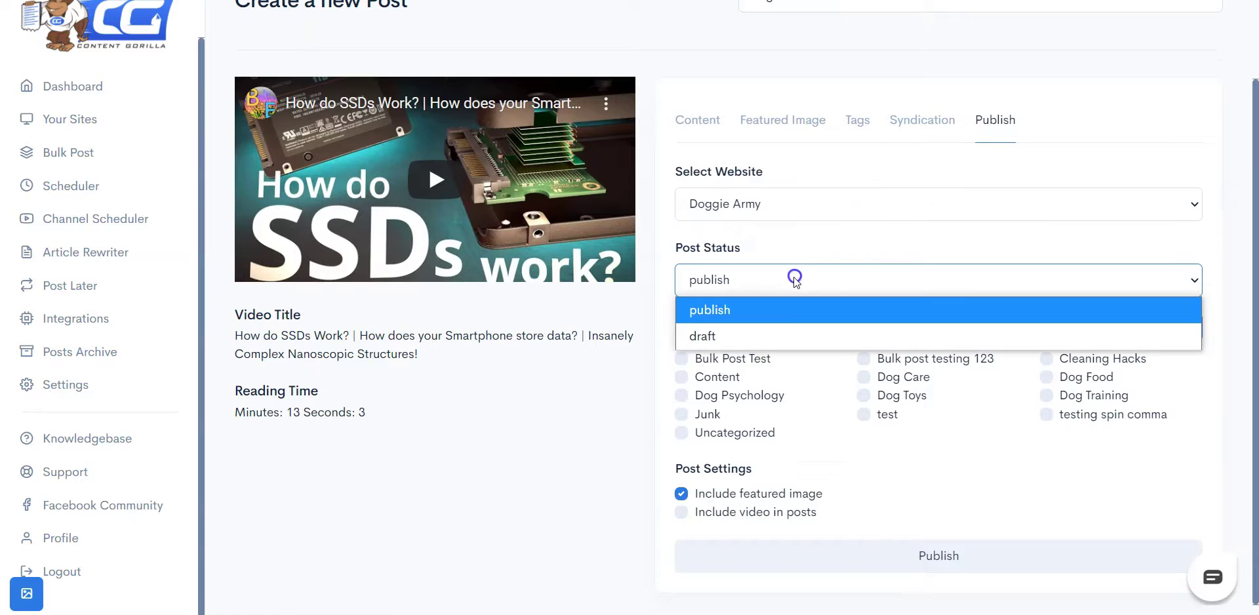
left_click(782, 316)
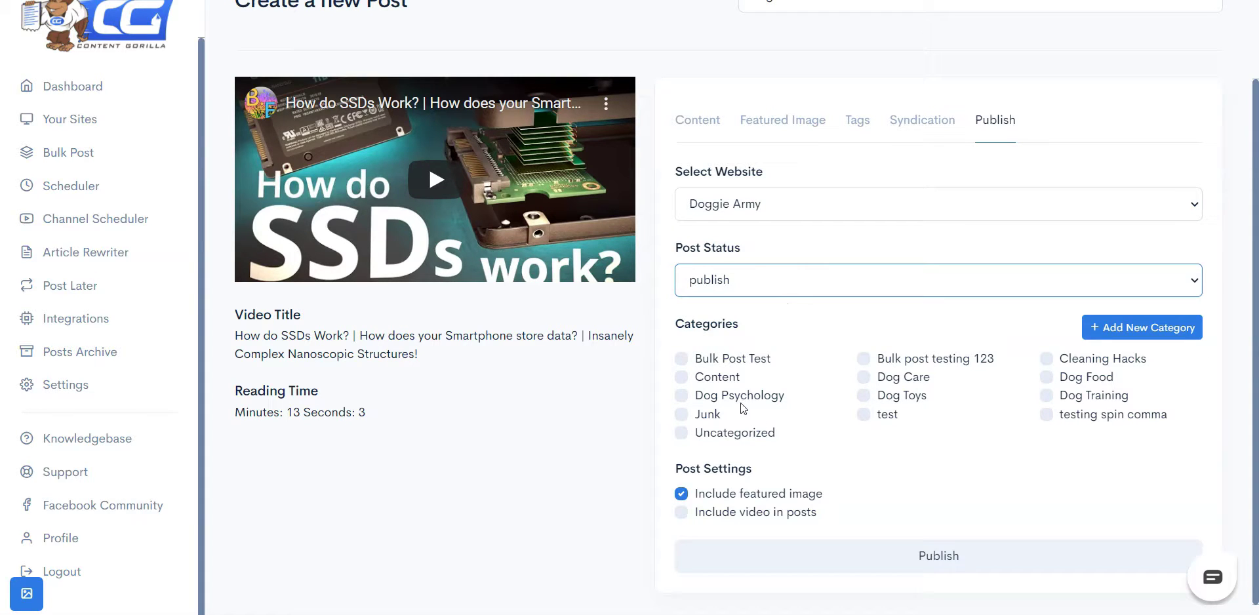
left_click(768, 434)
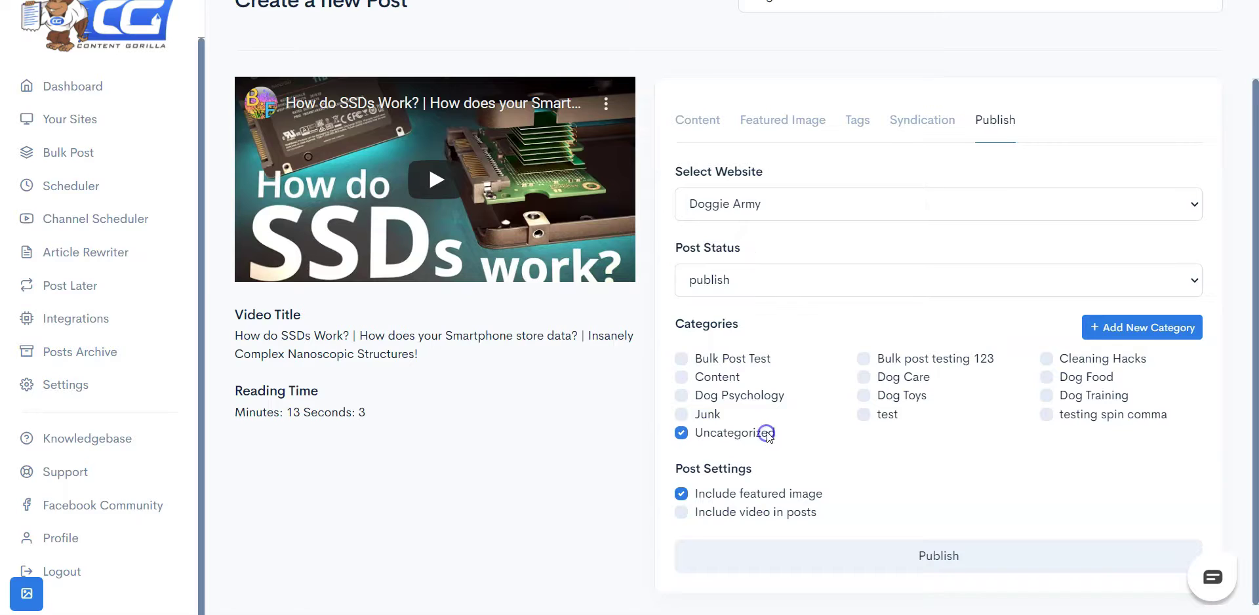
scroll(777, 446, "down", 1)
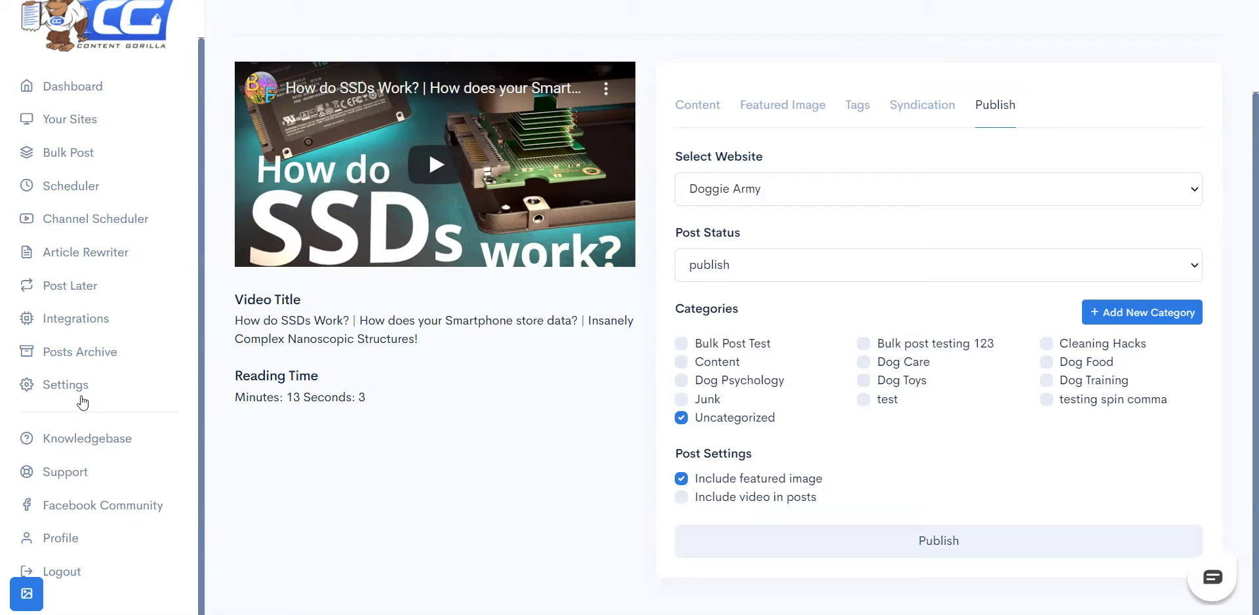
- Enable Add Attribution Text in the account settings and select its text "As found on YouTube" for editing
left_click(66, 384)
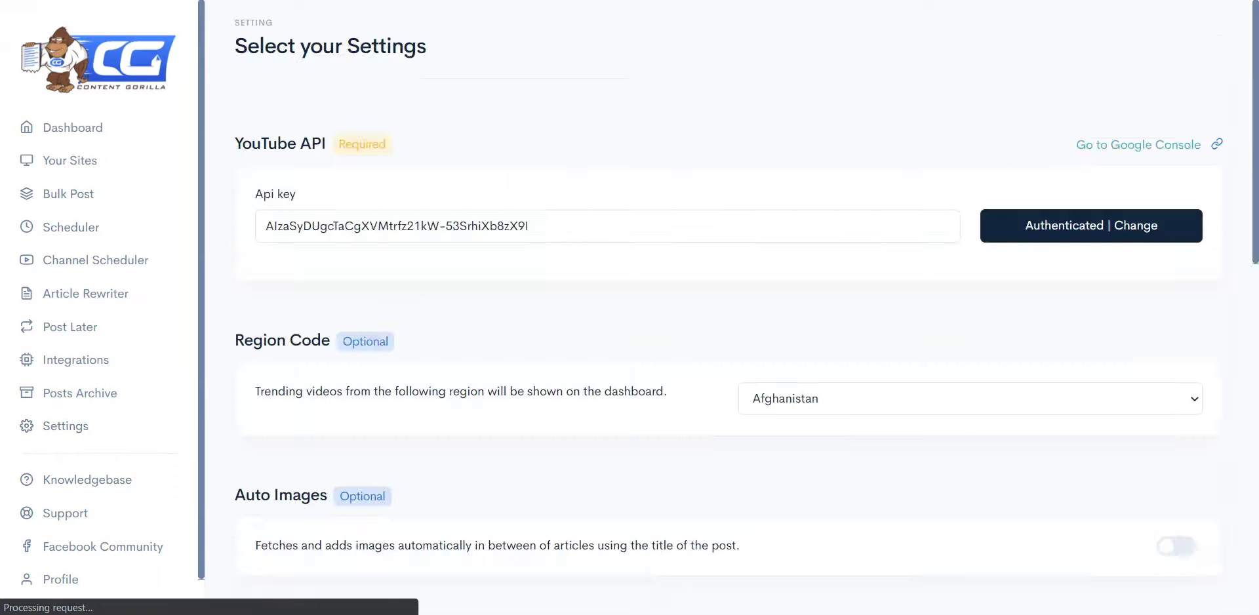
scroll(836, 233, "down", 2)
scroll(836, 231, "down", 6)
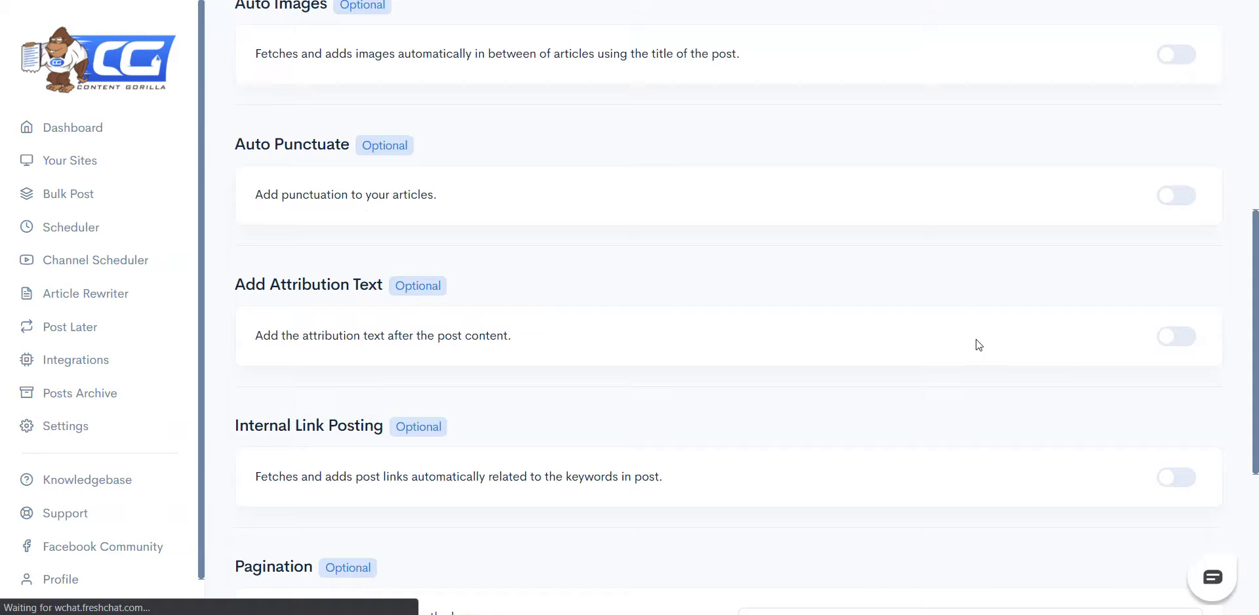
left_click(1177, 338)
left_click(843, 244)
left_click(437, 381)
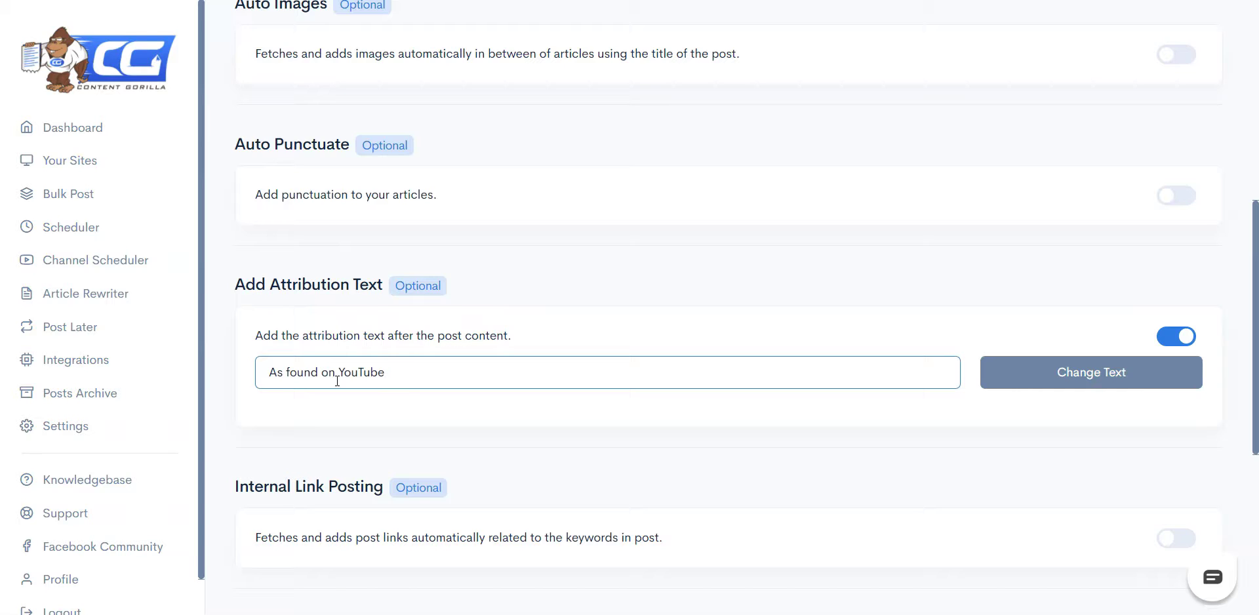
left_click(480, 376)
triple_click(480, 375)
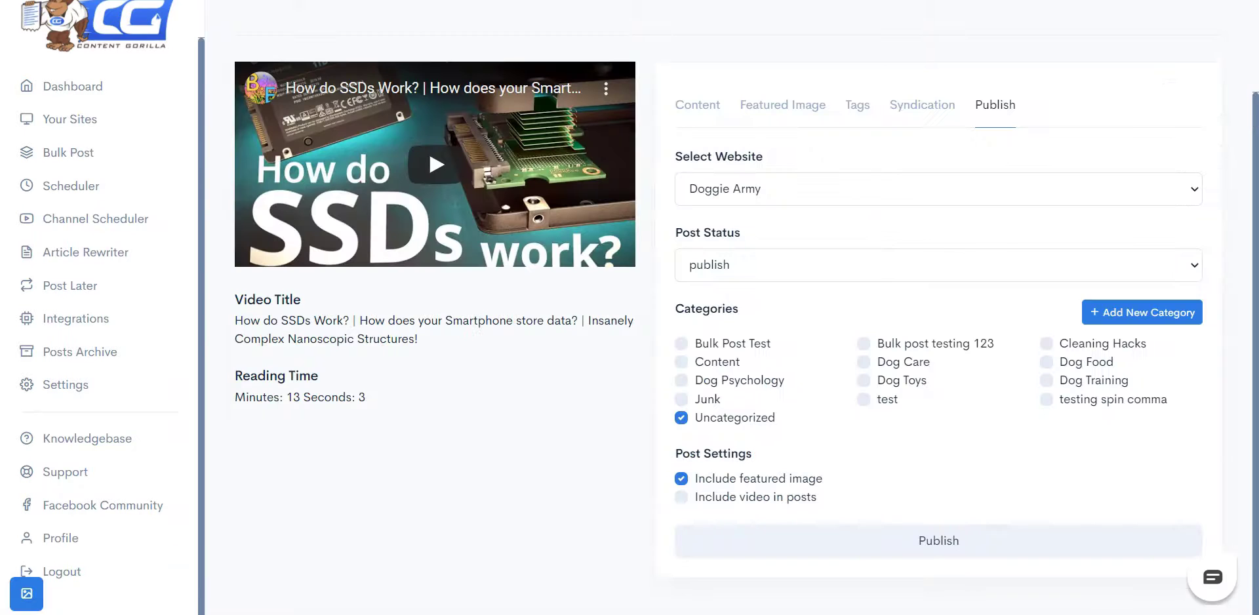
- Return to the prepared SSD post and publish it
left_click(896, 540)
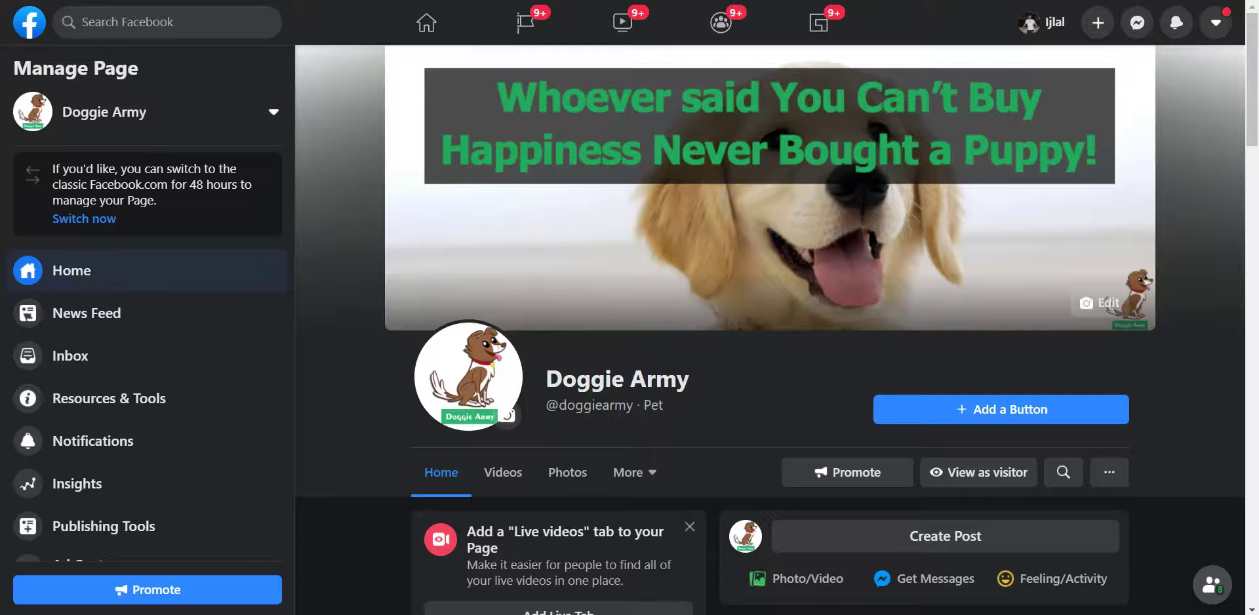
- Open the Twitter profile and the LinkedIn site in separate browser tabs alongside the Doggie Army Facebook page
scroll(890, 169, "down", 2)
scroll(891, 170, "up", 4)
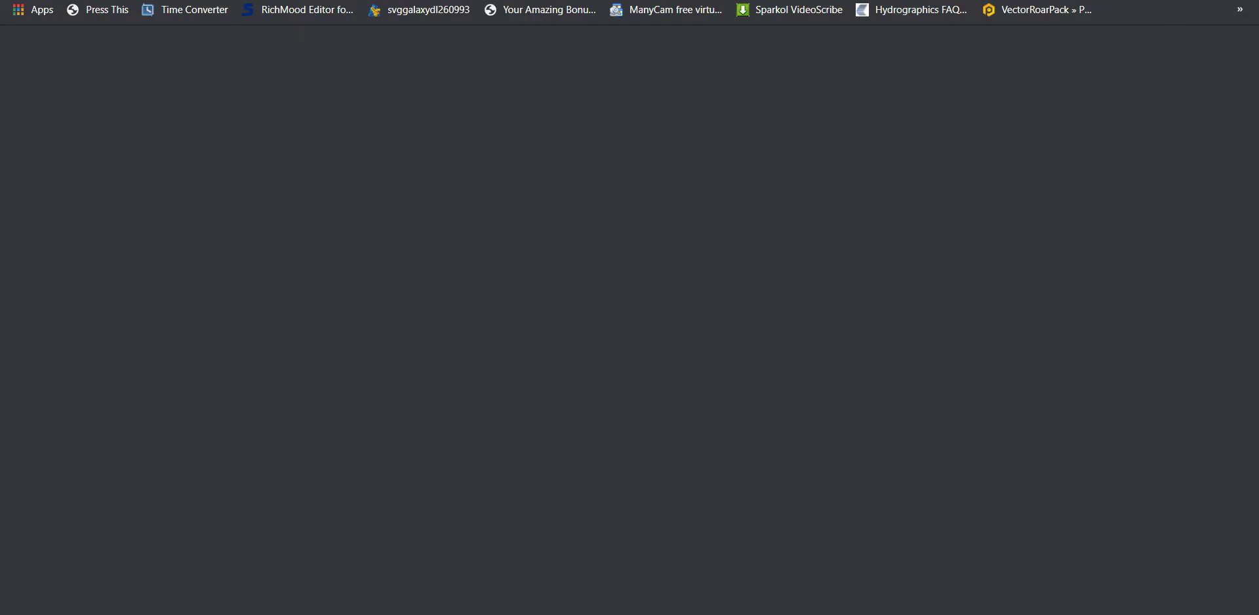
type("twit")
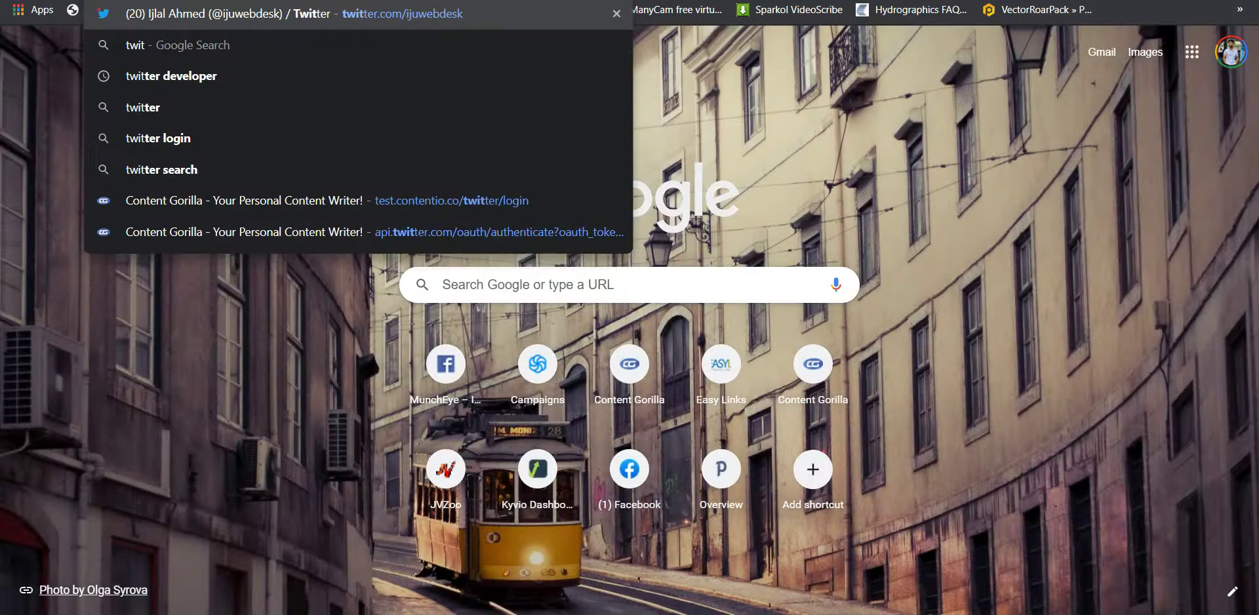
key("Right")
key("Return")
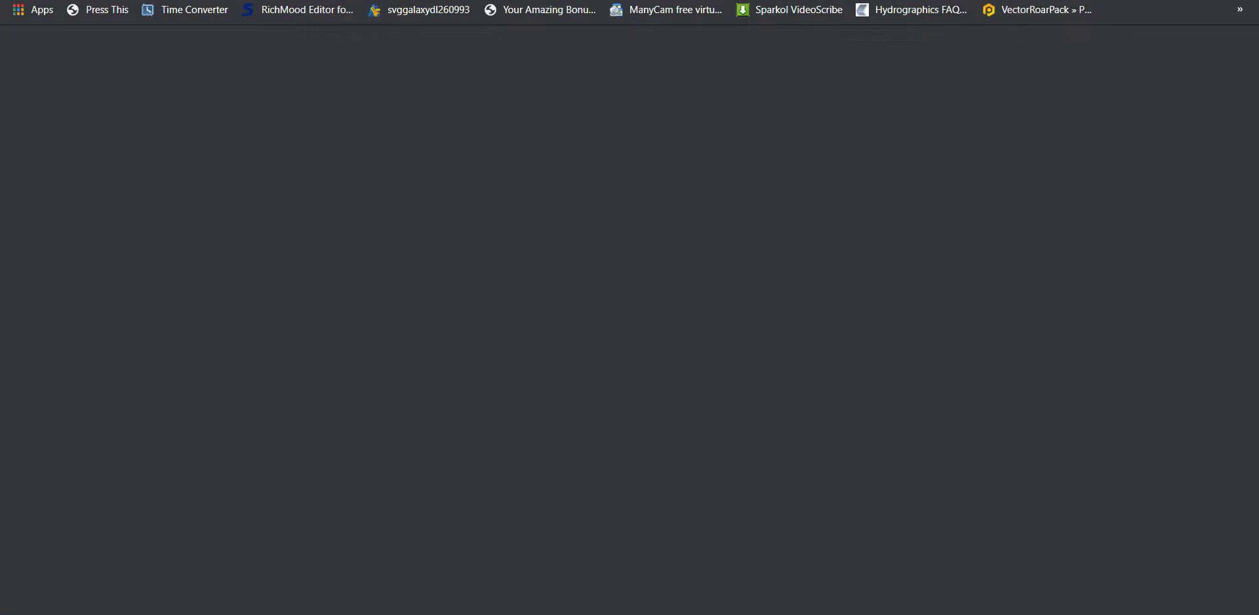
type("link")
key("Right")
key("Return")
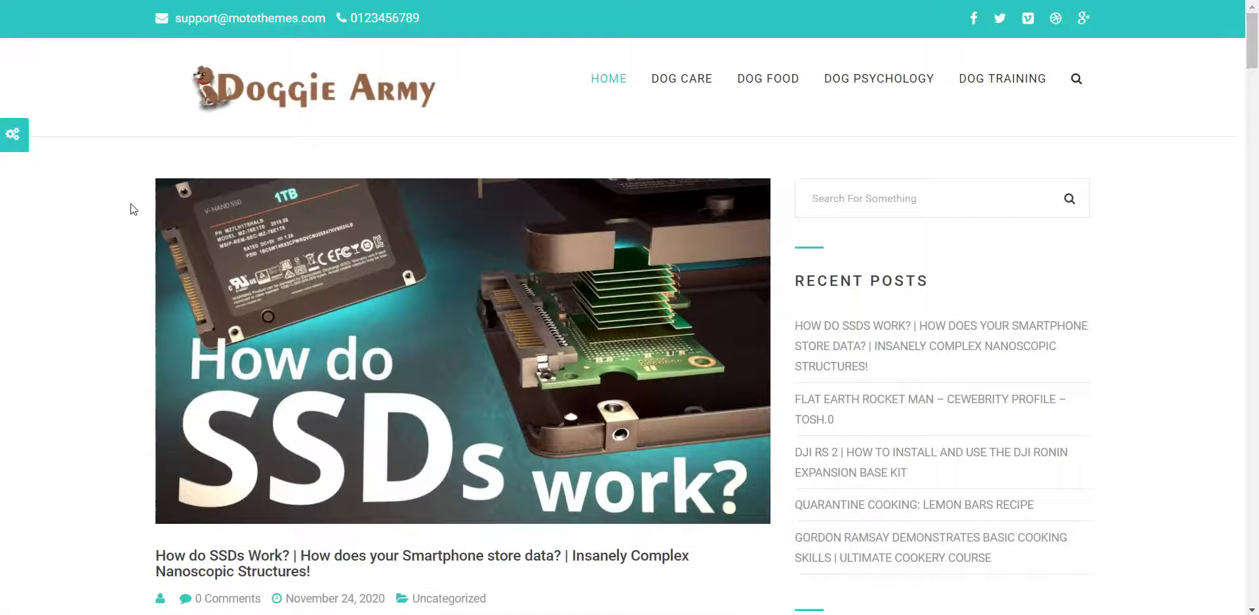
- Open the published SSD post on the Doggie Army website and review its text, images, related link, attribution and tags
scroll(131, 205, "down", 5)
scroll(149, 217, "up", 4)
left_click(368, 477)
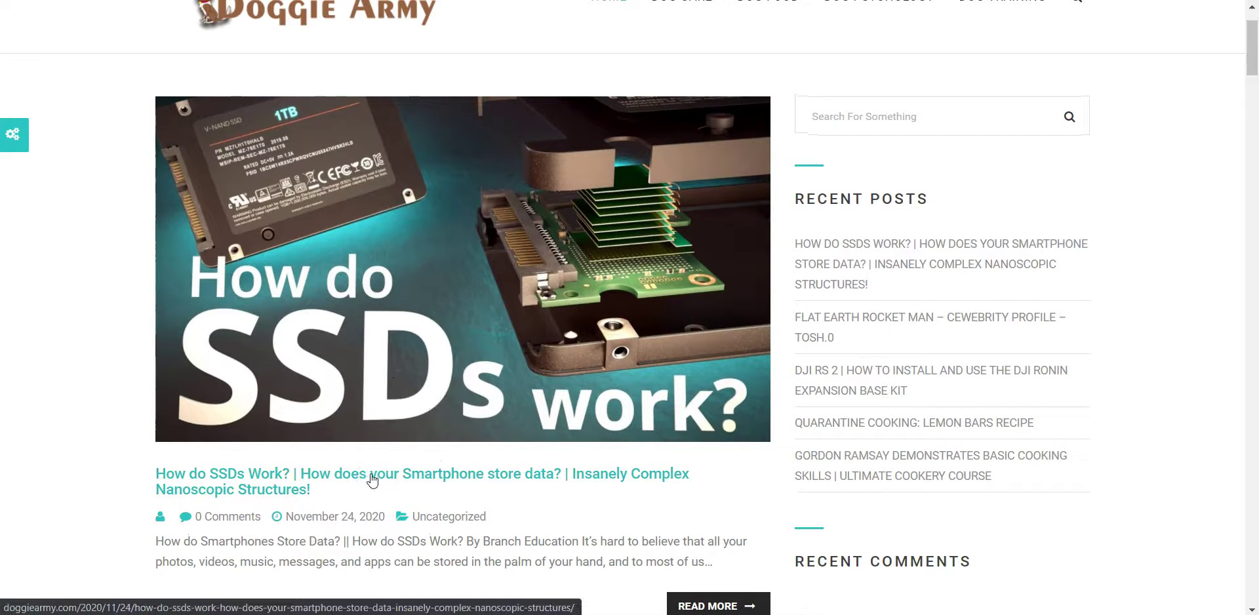
left_click(372, 481)
scroll(91, 329, "down", 7)
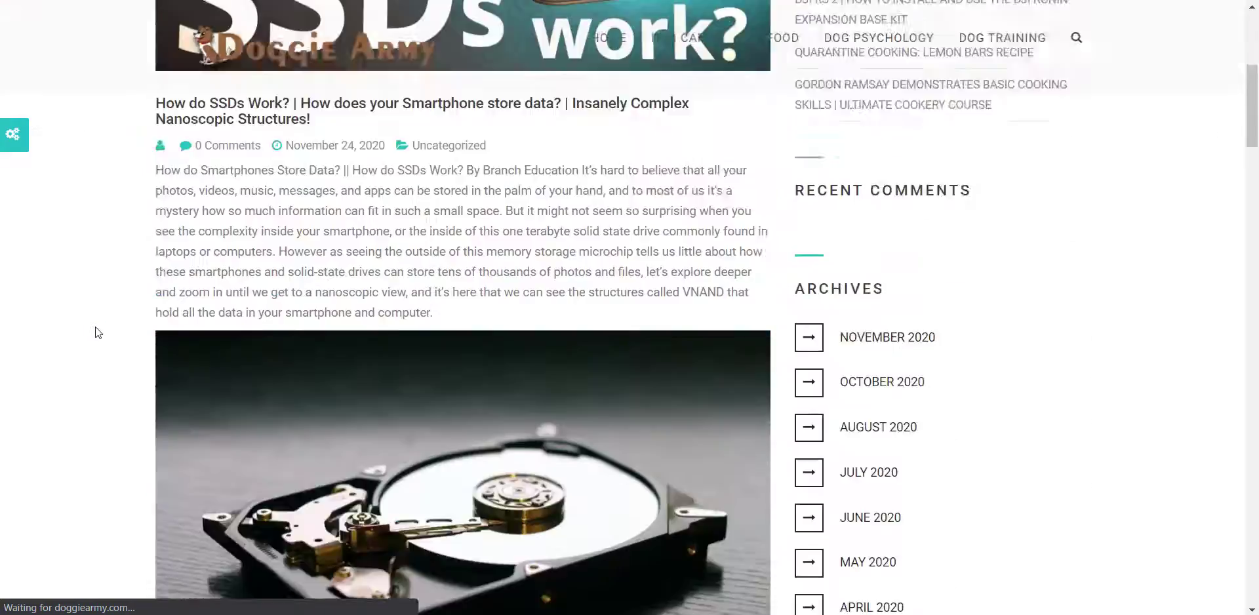
scroll(96, 327, "down", 15)
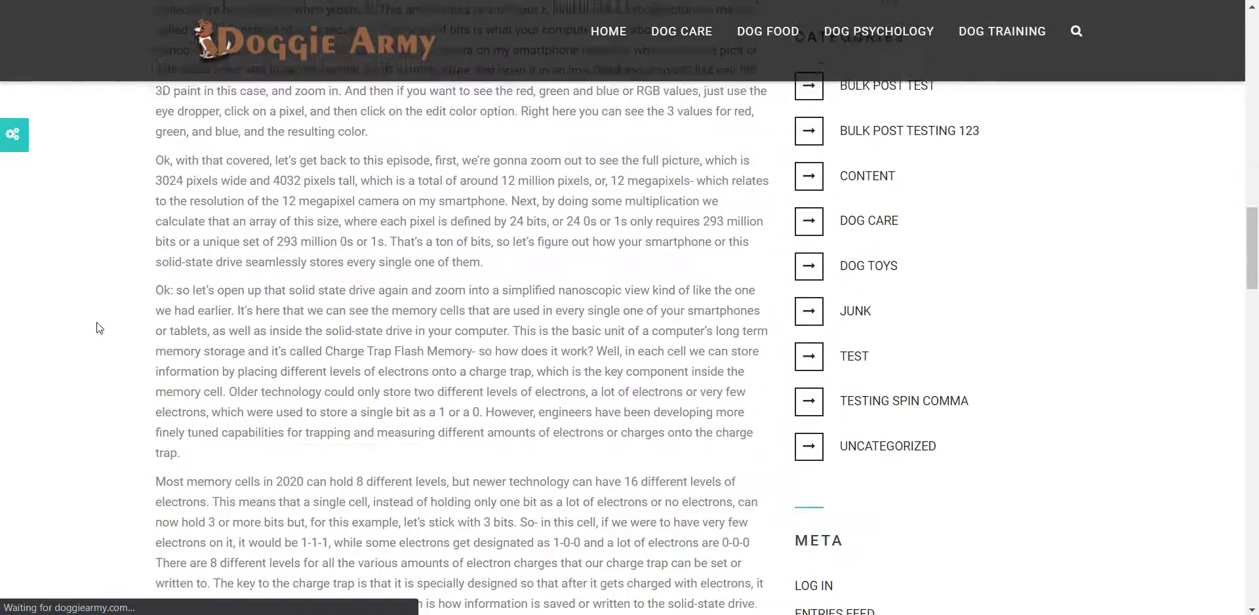
scroll(96, 328, "down", 11)
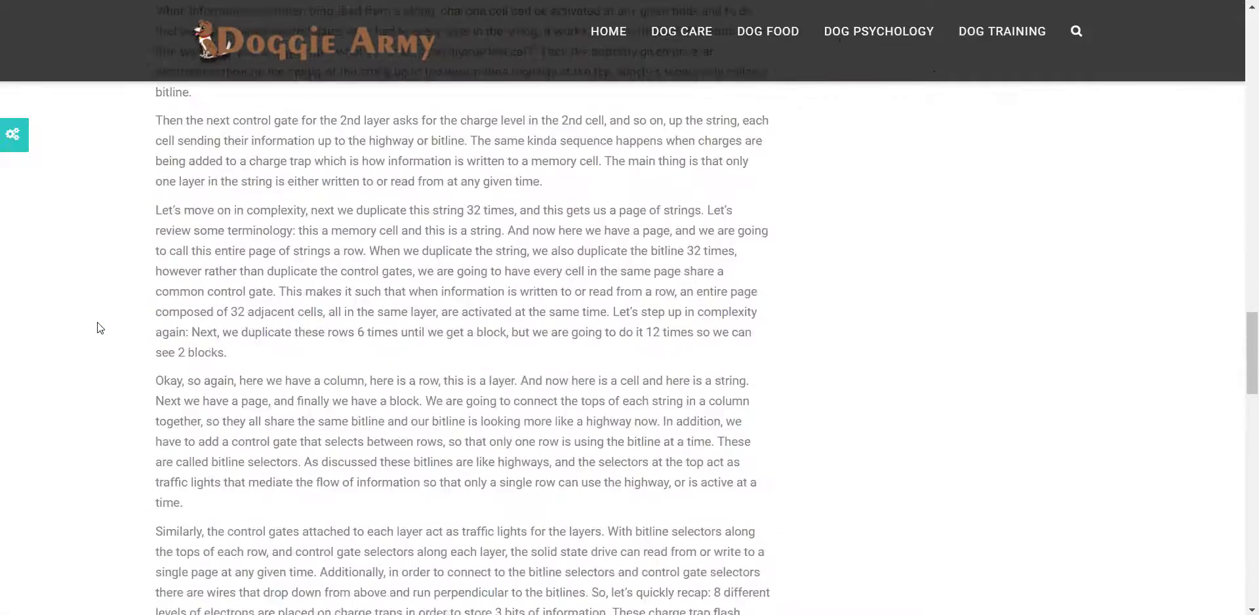
scroll(98, 328, "down", 16)
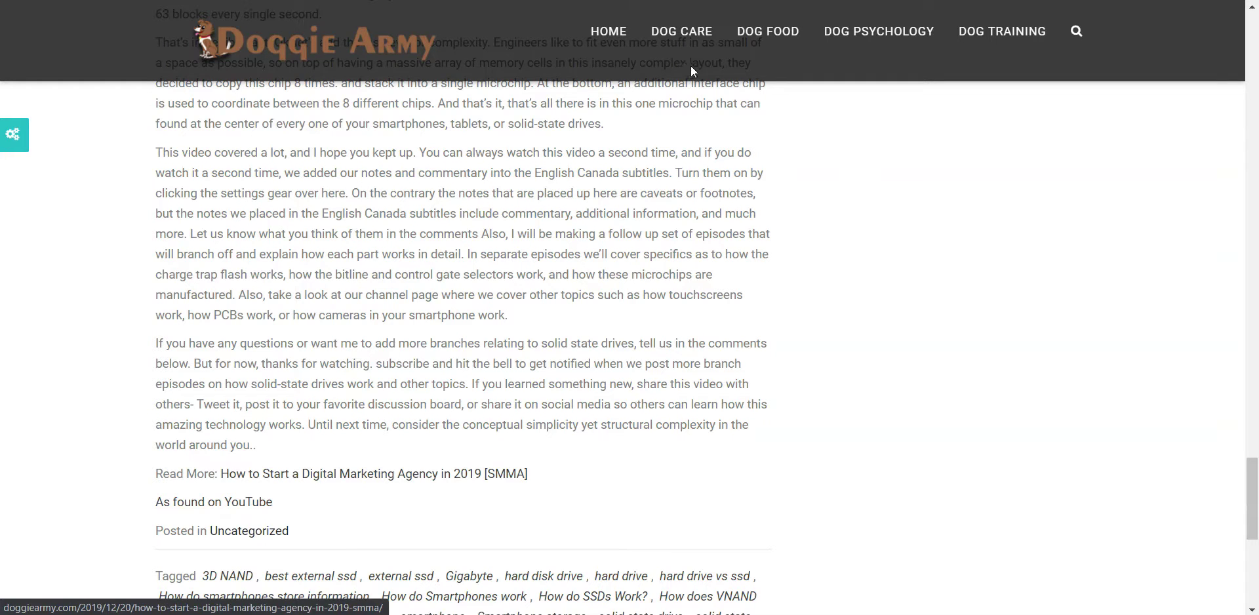
scroll(673, 216, "down", 8)
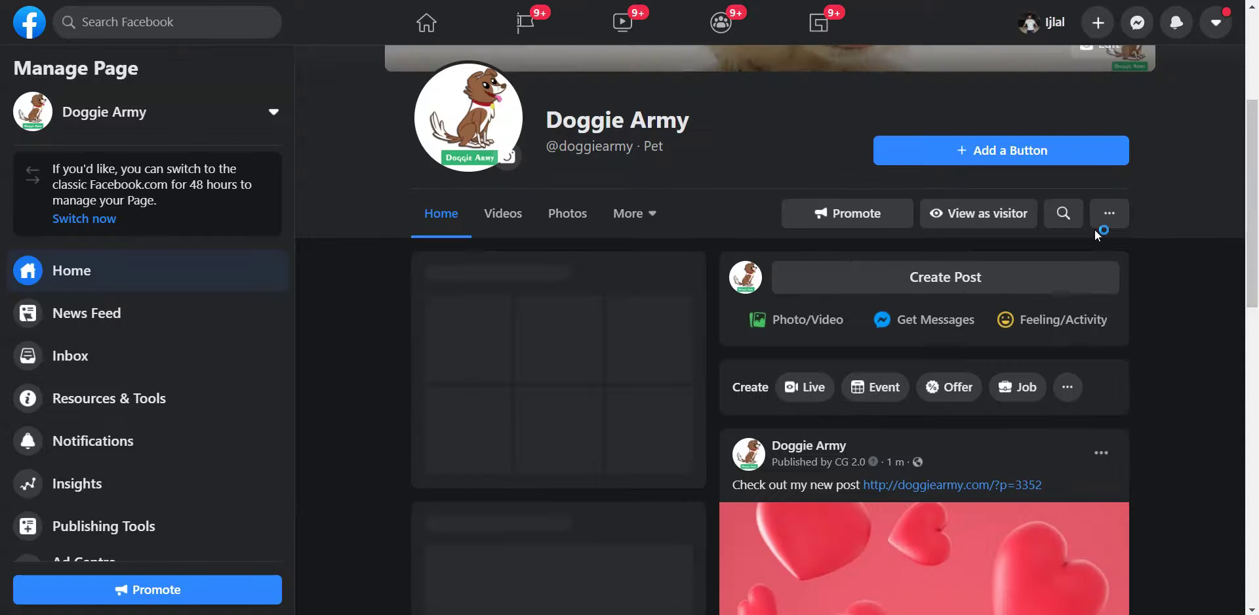
- Check the new shared post and its blog link on the Doggie Army Facebook page, and look through the Twitter profile's tweets
scroll(1099, 235, "down", 3)
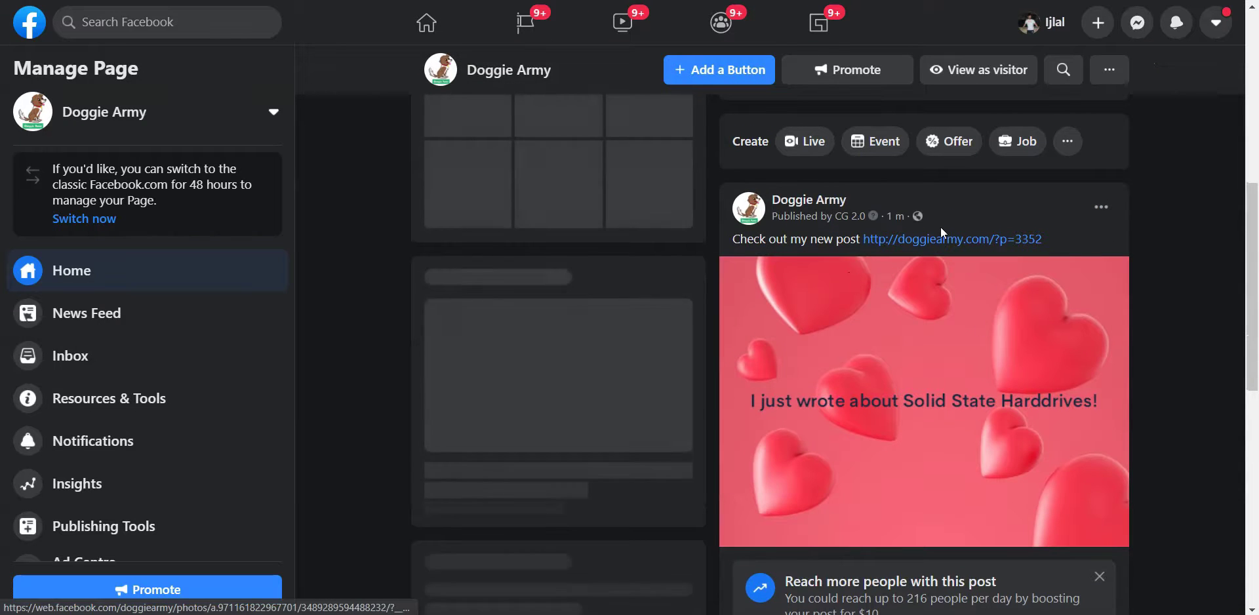
scroll(1010, 256, "down", 1)
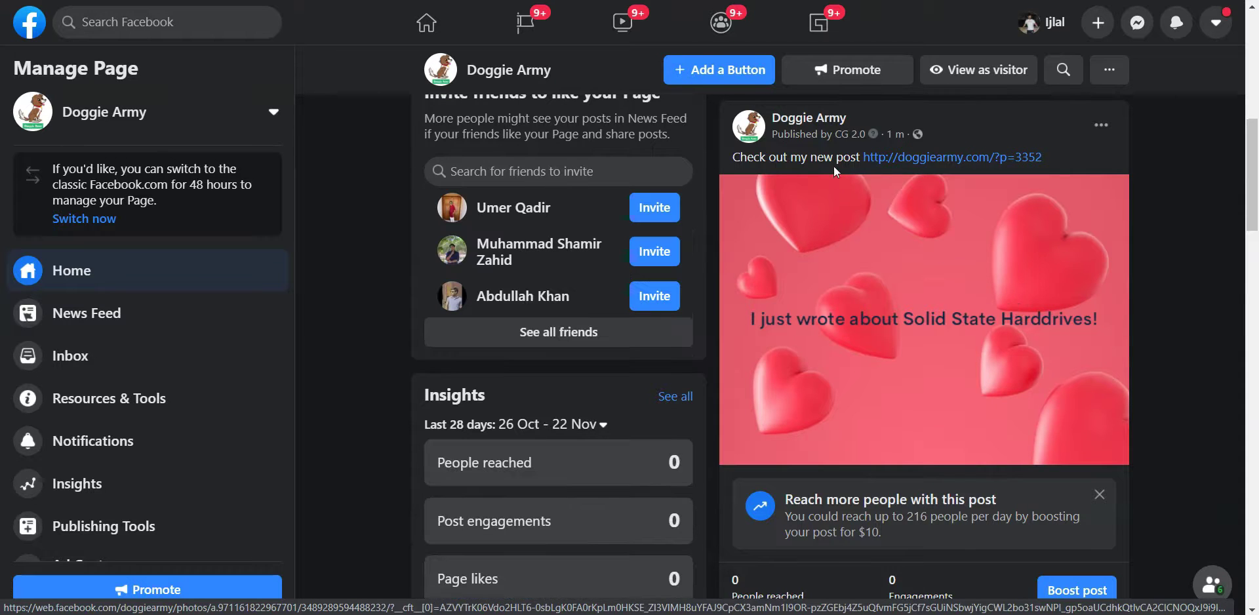
left_click(927, 165)
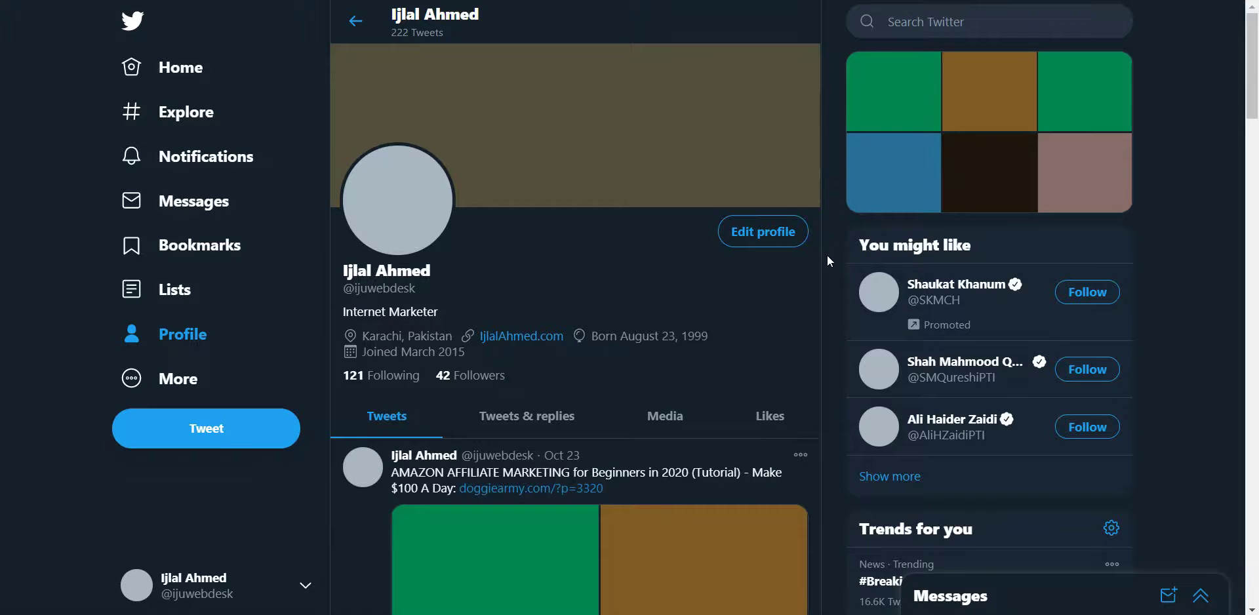
scroll(829, 252, "down", 3)
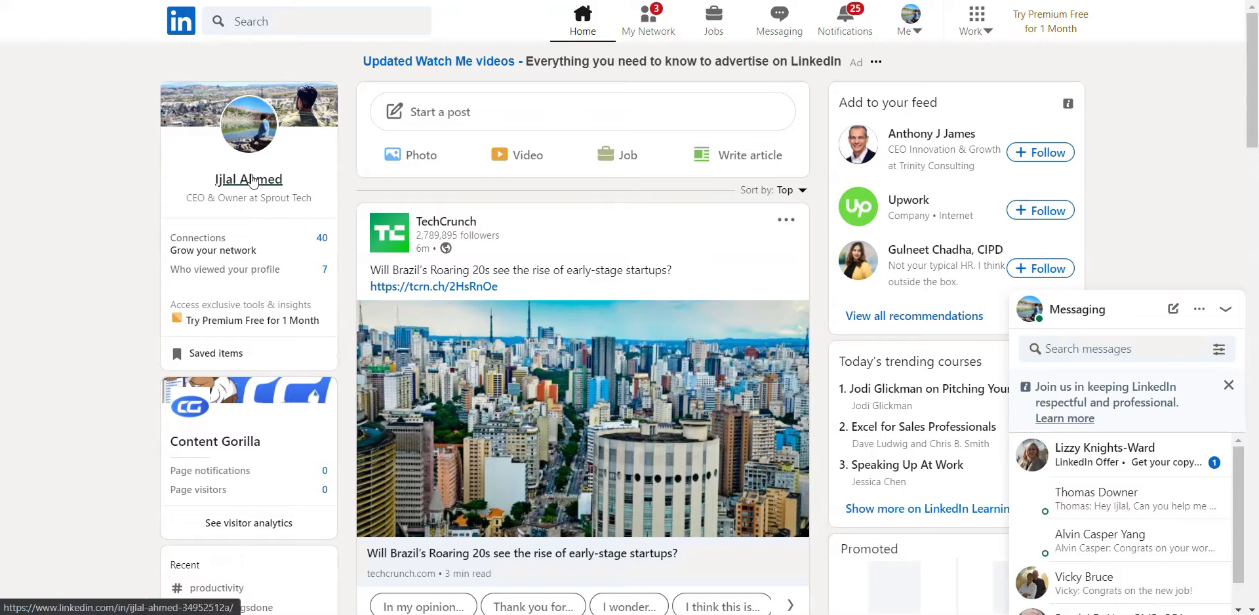
- Open the account's own LinkedIn profile and view the "Check out my new post" share from its Activity section
left_click(253, 180)
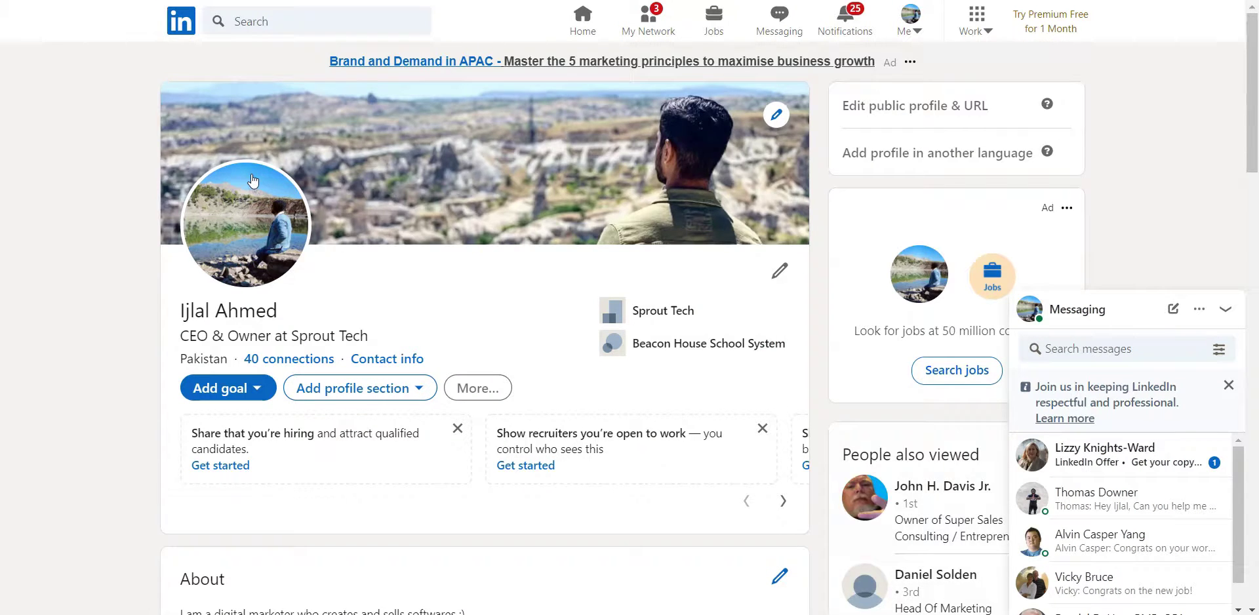
scroll(262, 162, "down", 4)
scroll(192, 235, "down", 4)
scroll(192, 235, "down", 4)
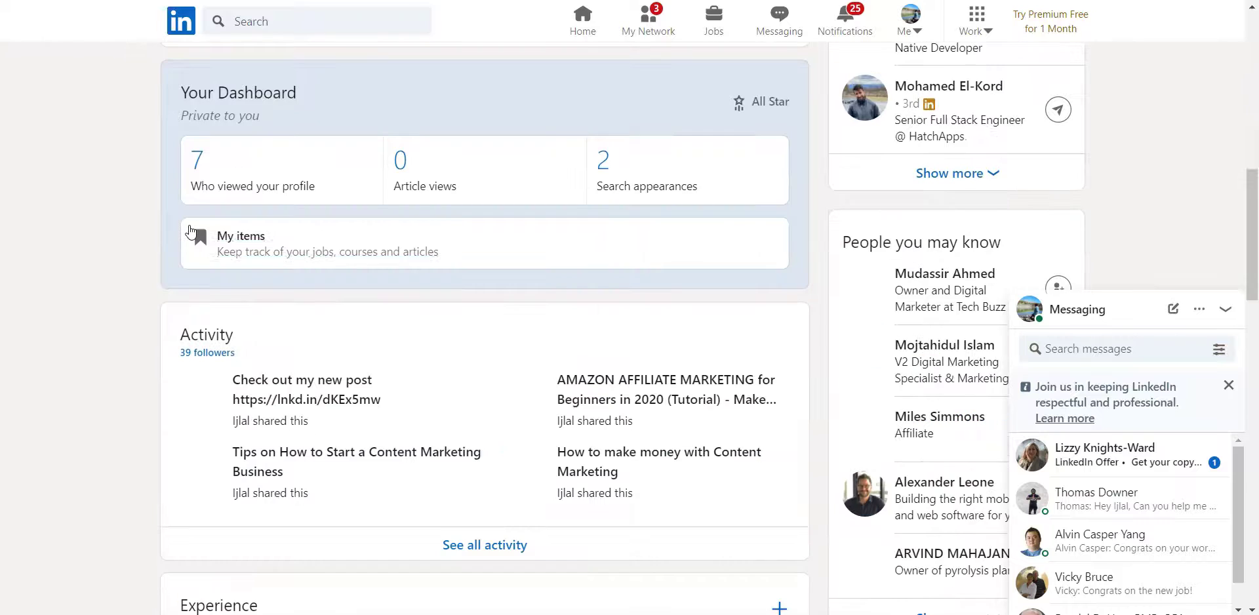
scroll(241, 287, "down", 1)
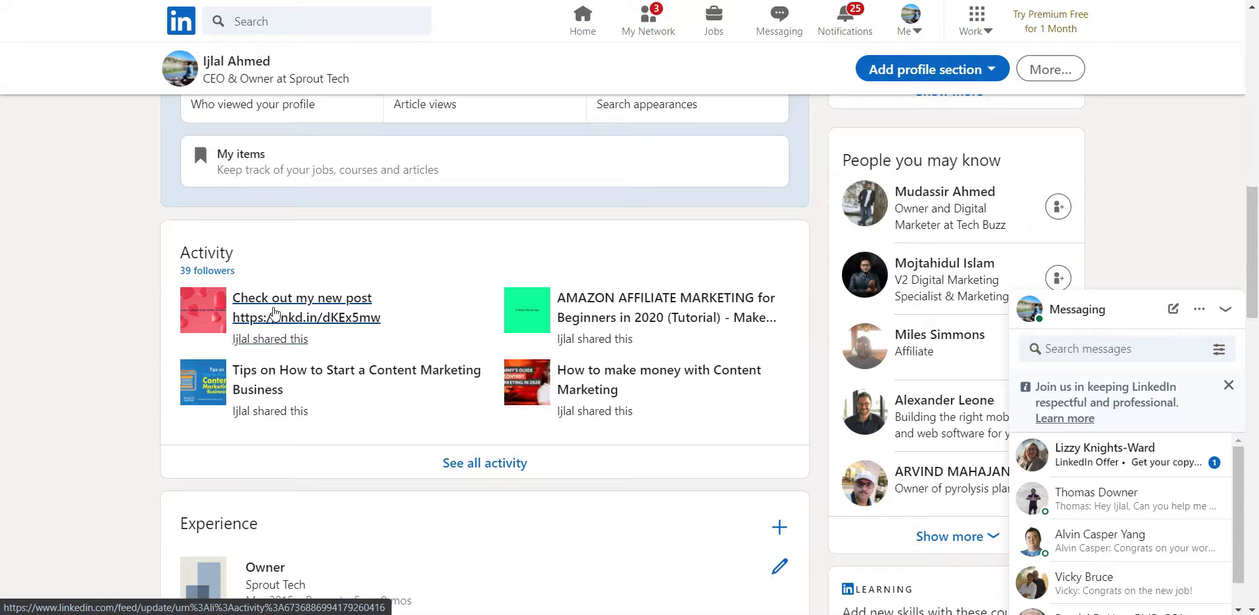
left_click(274, 312)
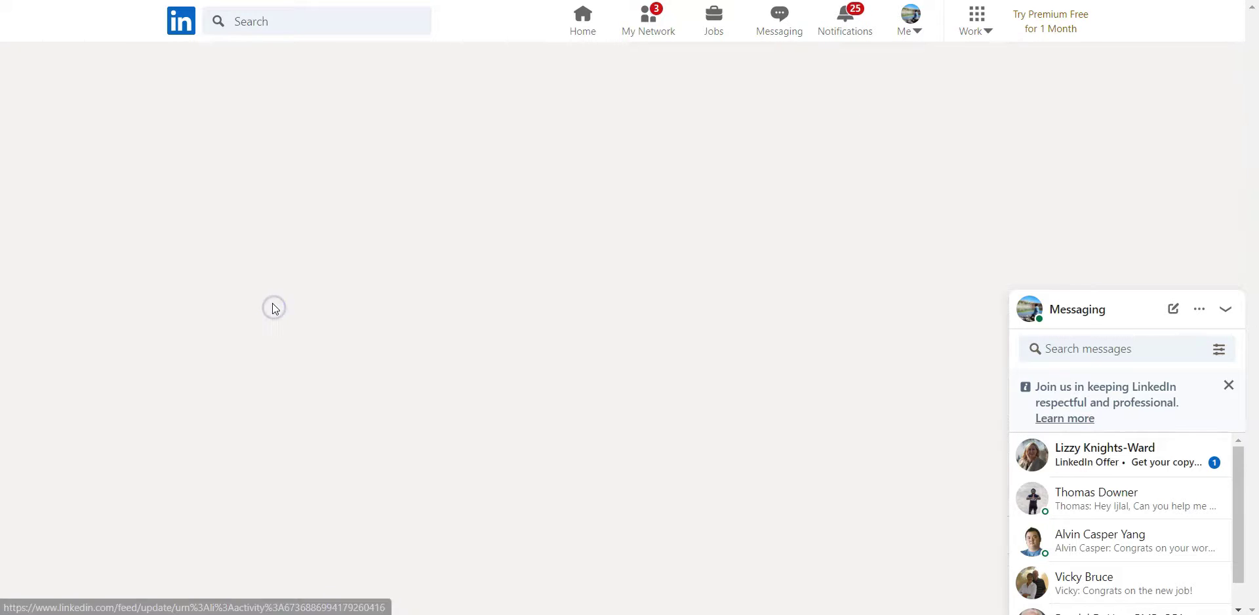